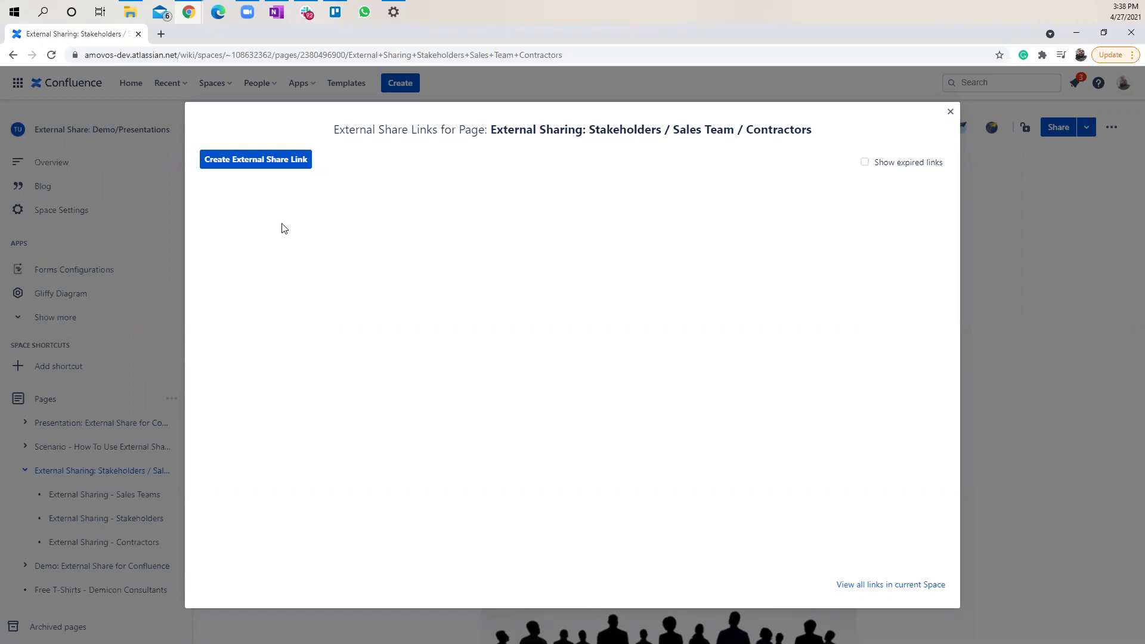
# Create an external share link named 'Space Structure with/without confidential data' that includes child pages.
pyautogui.click(273, 169)
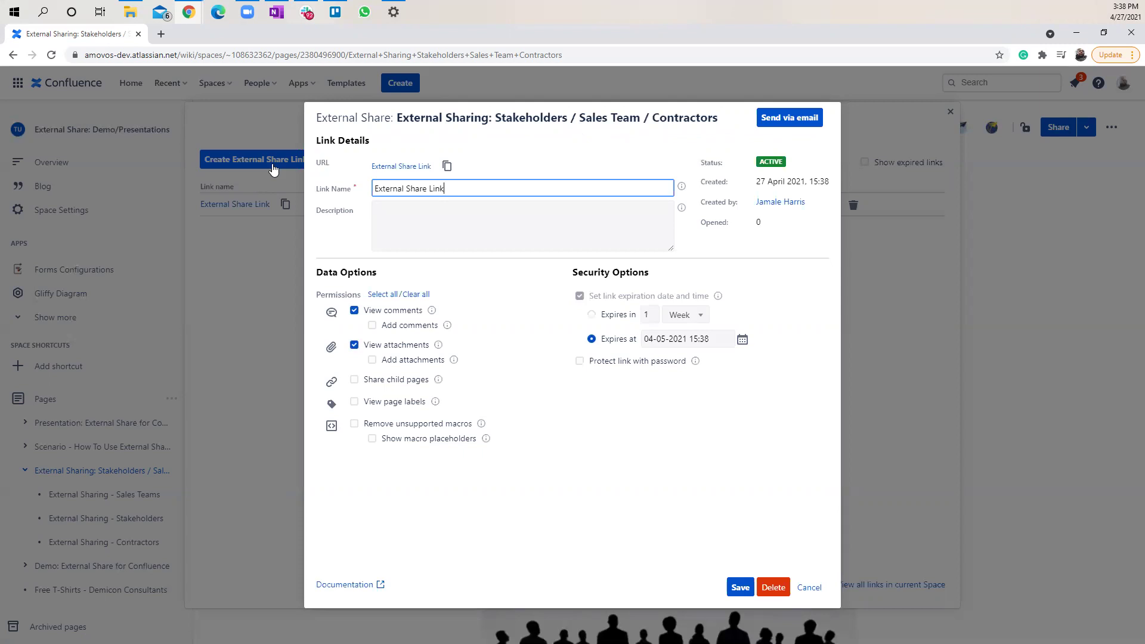
pyautogui.moveTo(444, 189); pyautogui.dragTo(337, 208)
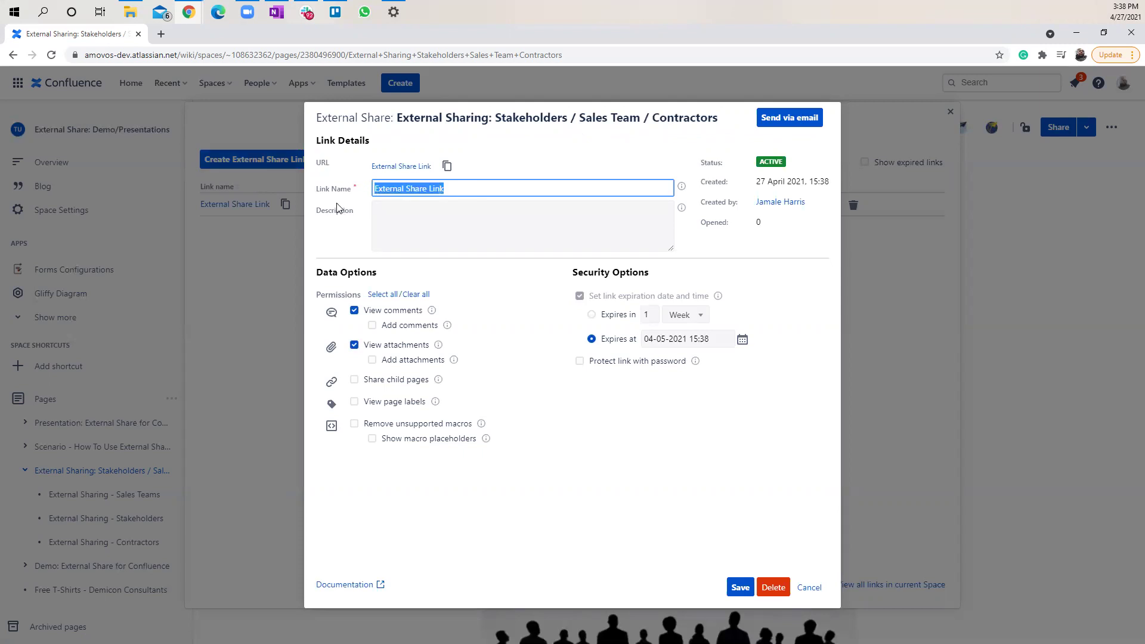
pyautogui.write('Spa')
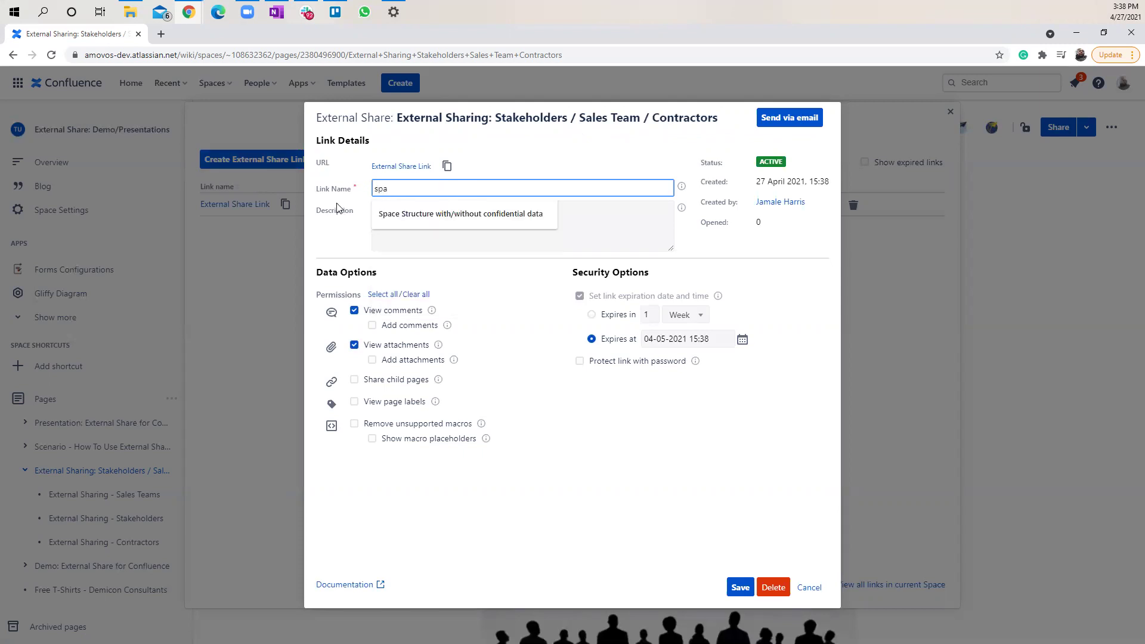
pyautogui.click(416, 213)
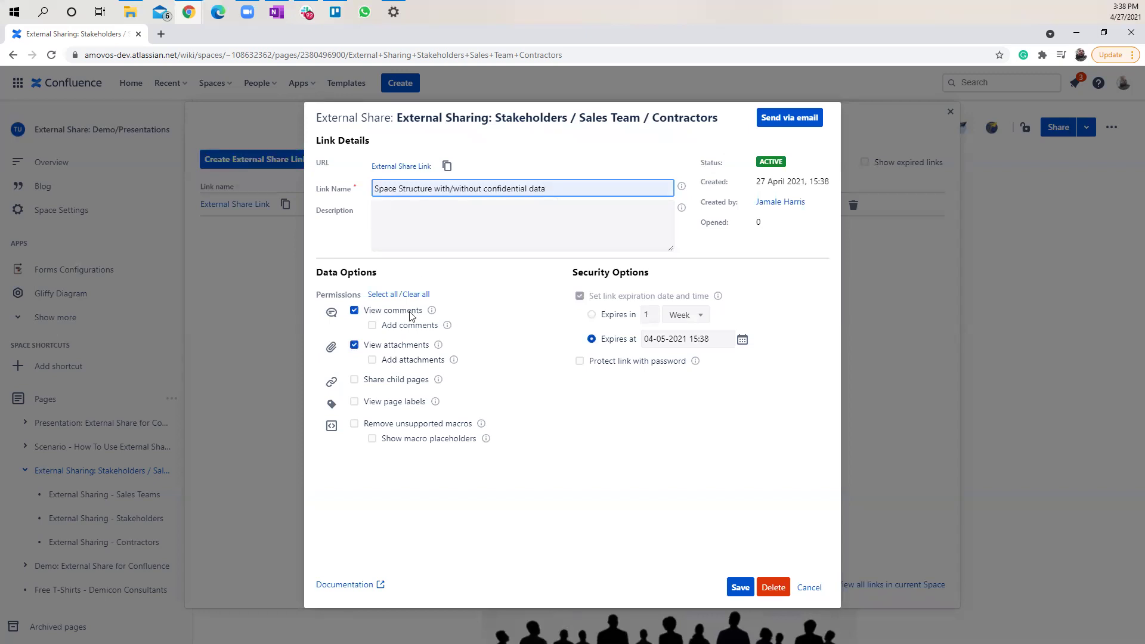
pyautogui.click(354, 381)
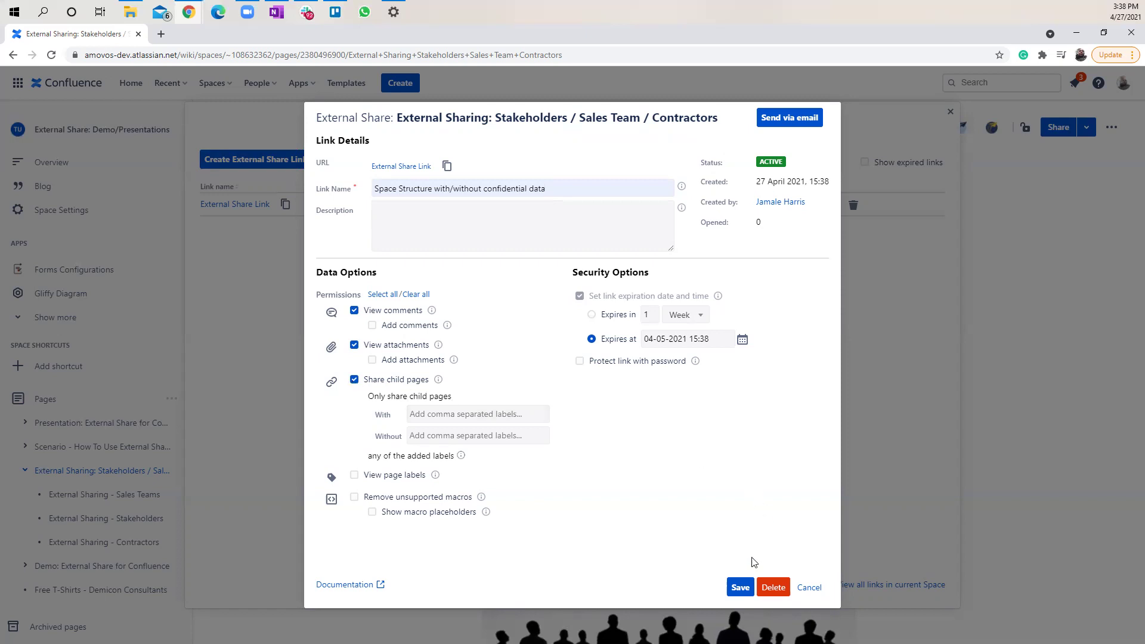
pyautogui.click(740, 586)
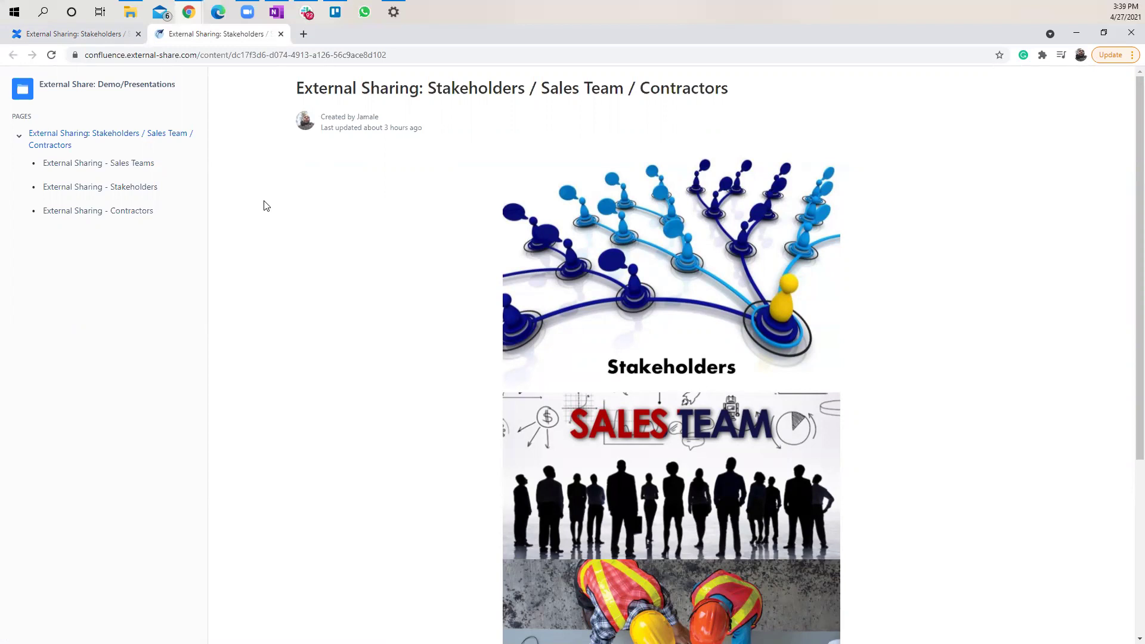
# Close the external view and enable View page labels on the existing share link.
pyautogui.click(281, 34)
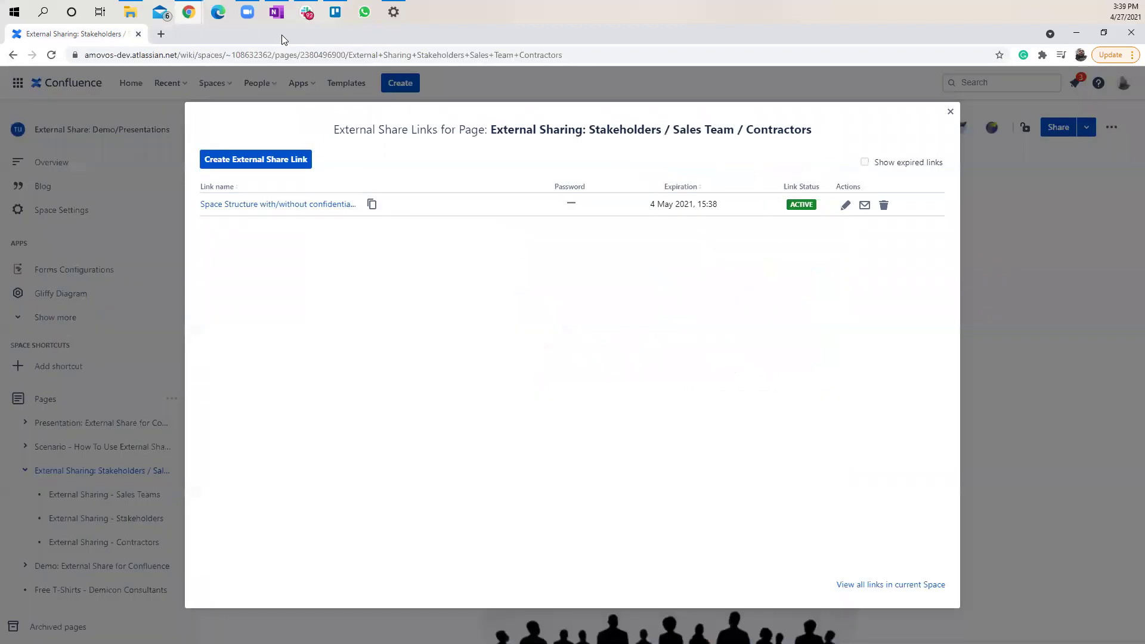
pyautogui.click(846, 206)
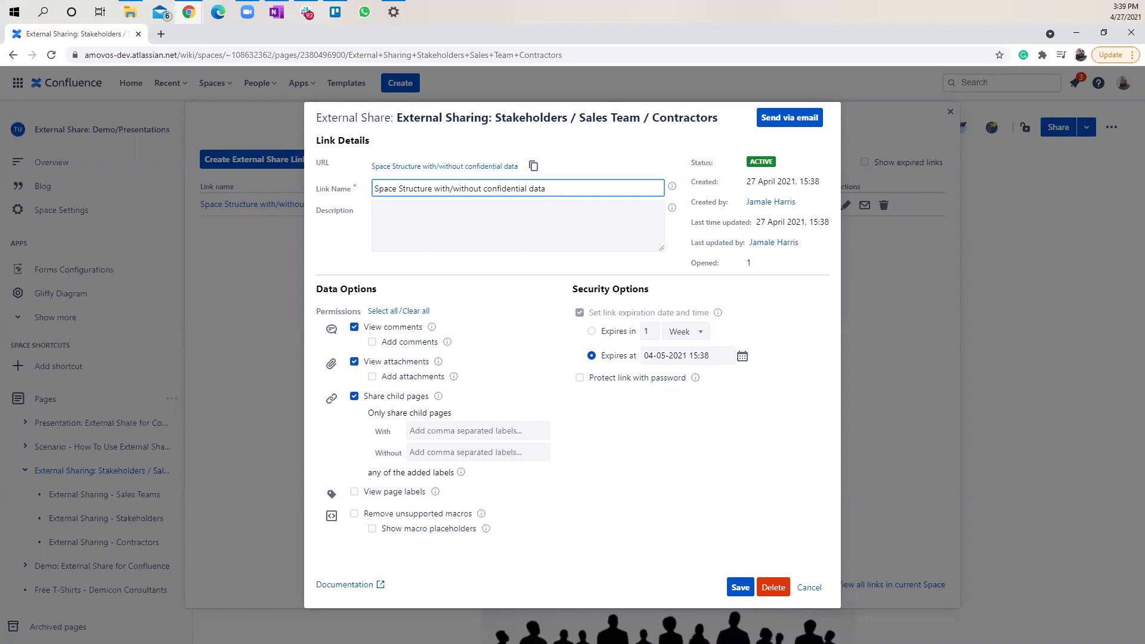
pyautogui.click(356, 493)
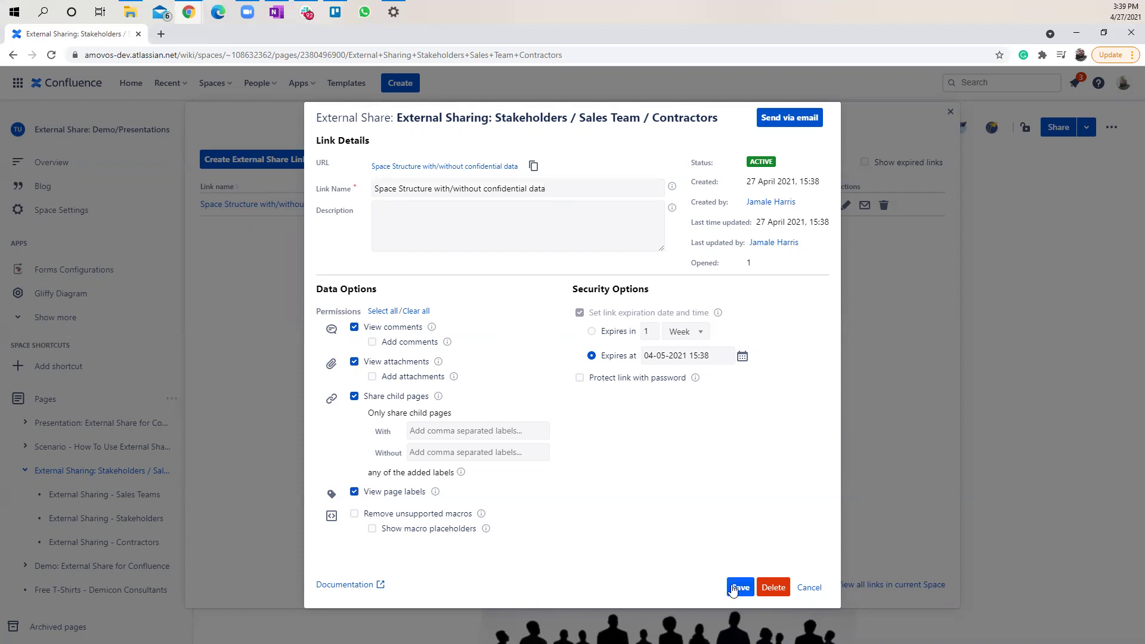
pyautogui.click(739, 587)
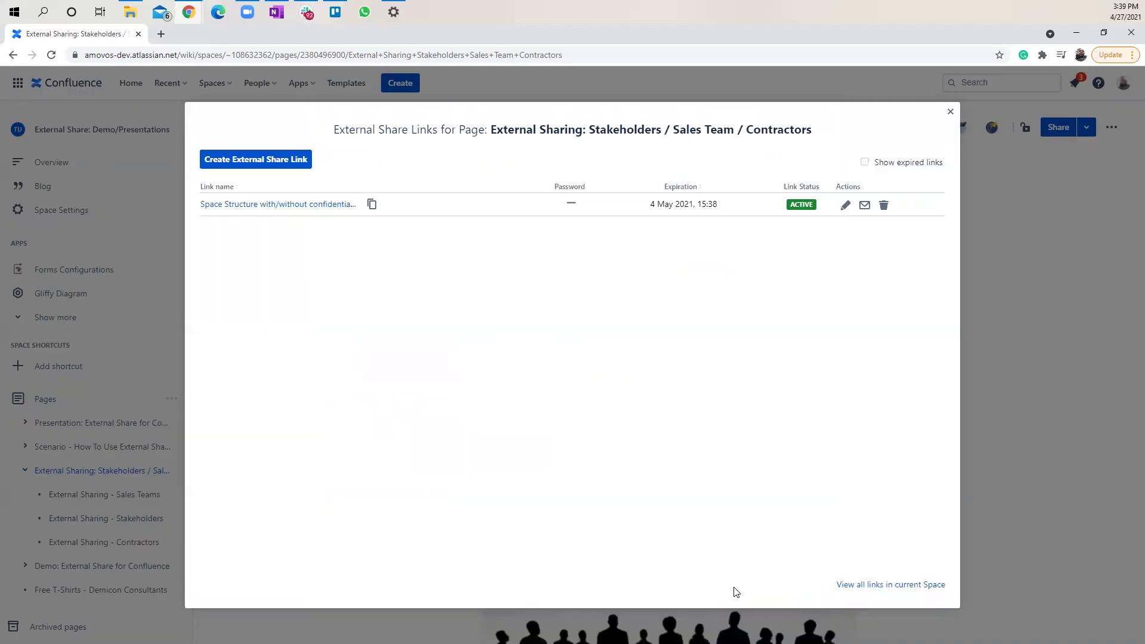
# Add the sales-teams label to the External Sharing - Sales Teams page.
pyautogui.click(950, 112)
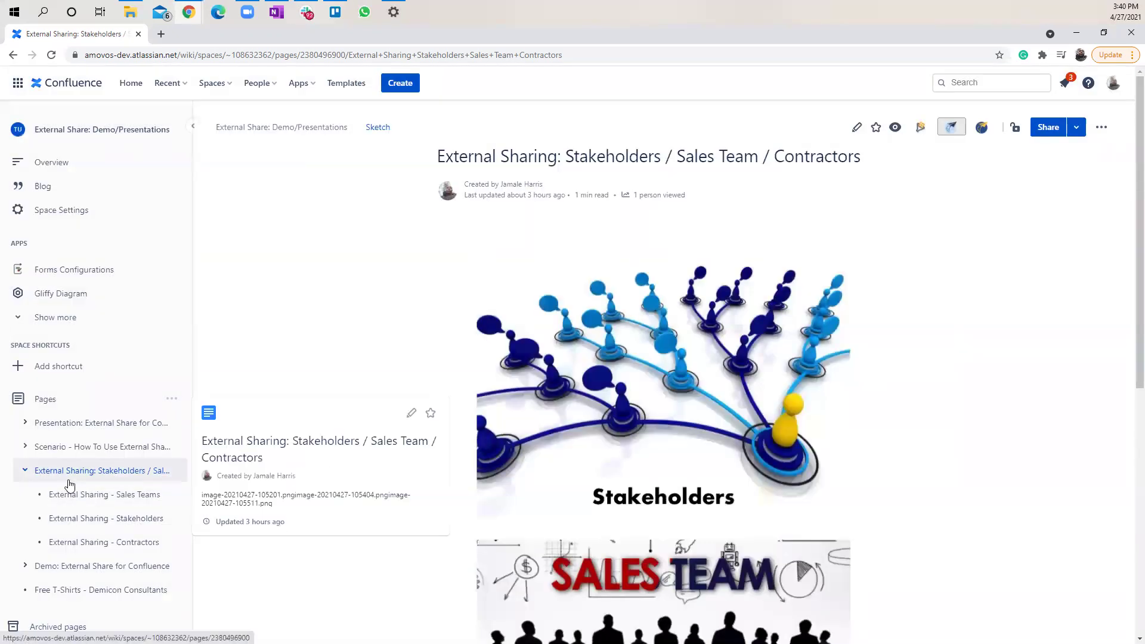
pyautogui.click(70, 493)
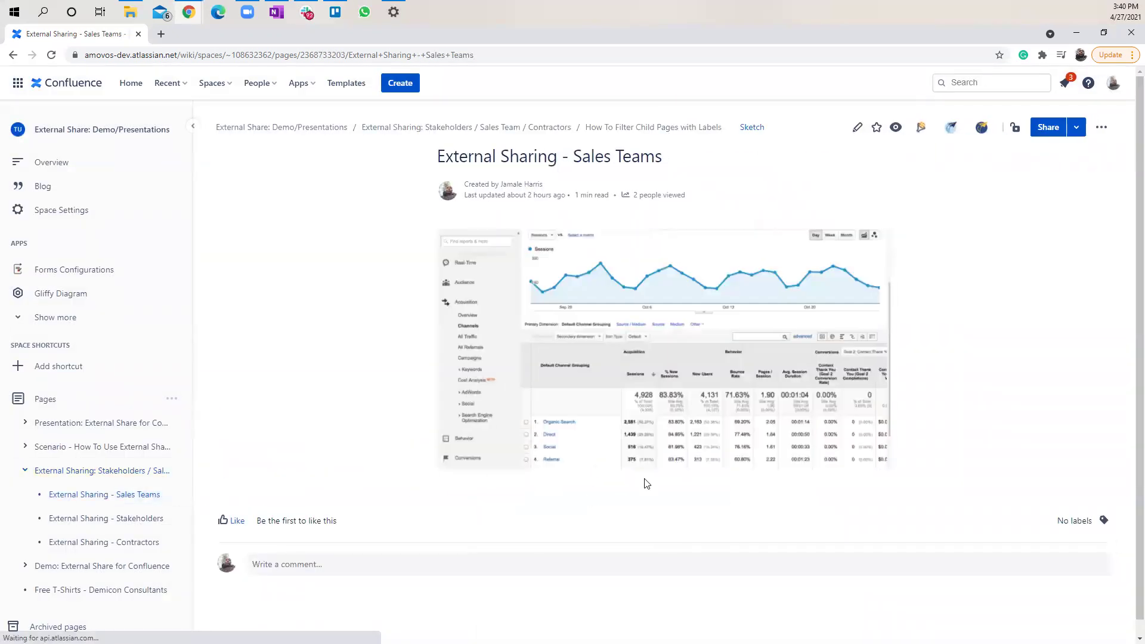
pyautogui.click(1114, 520)
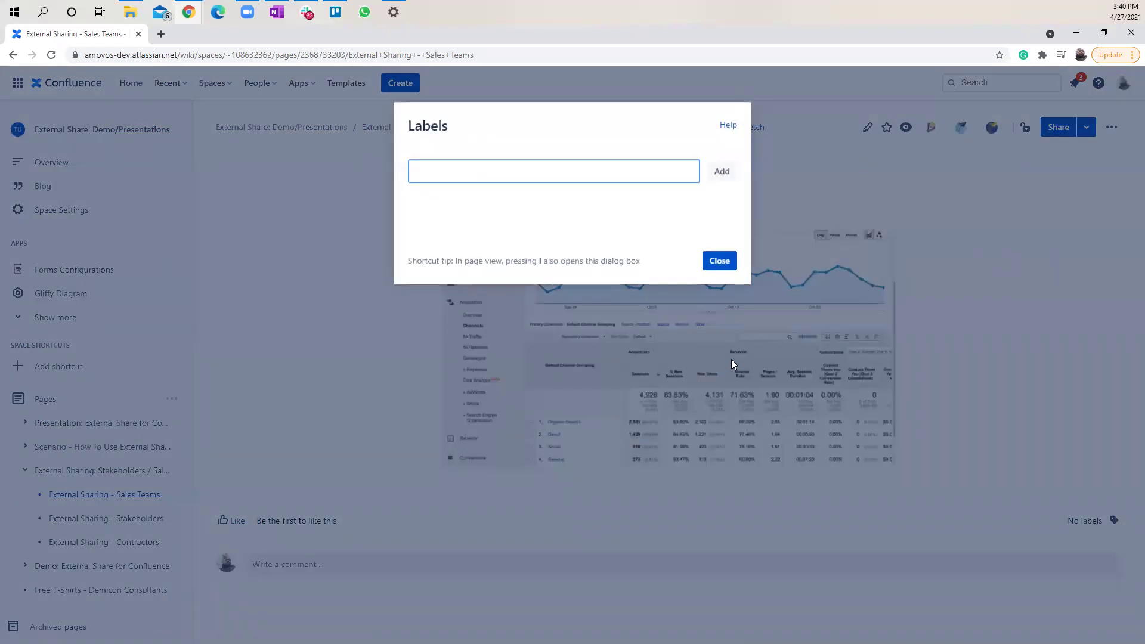
pyautogui.write('sales-teams')
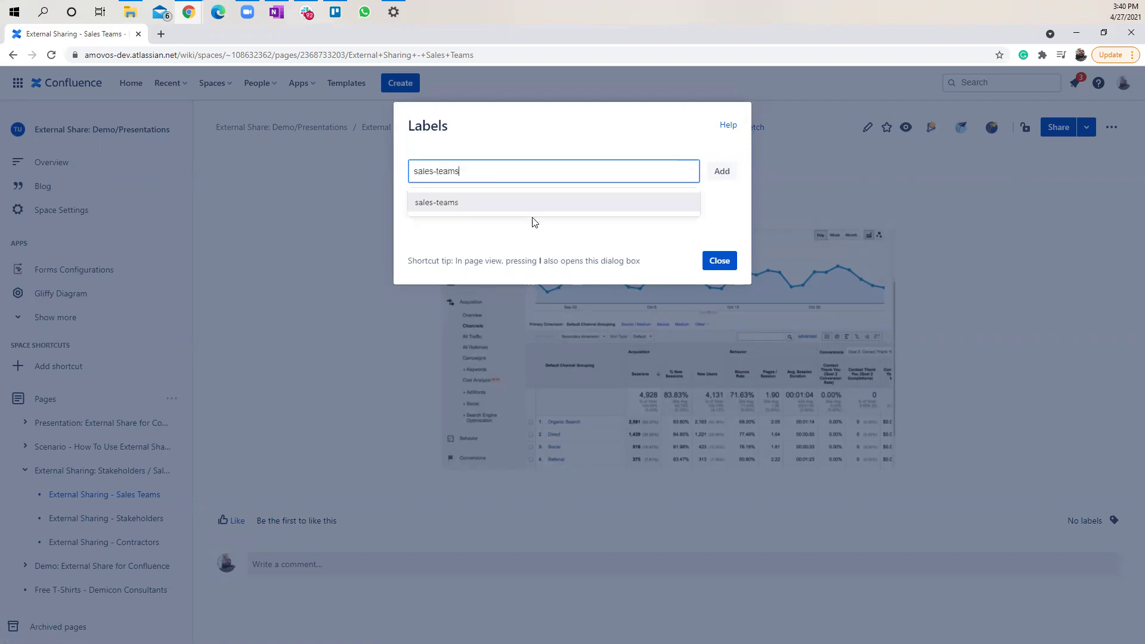
pyautogui.click(532, 205)
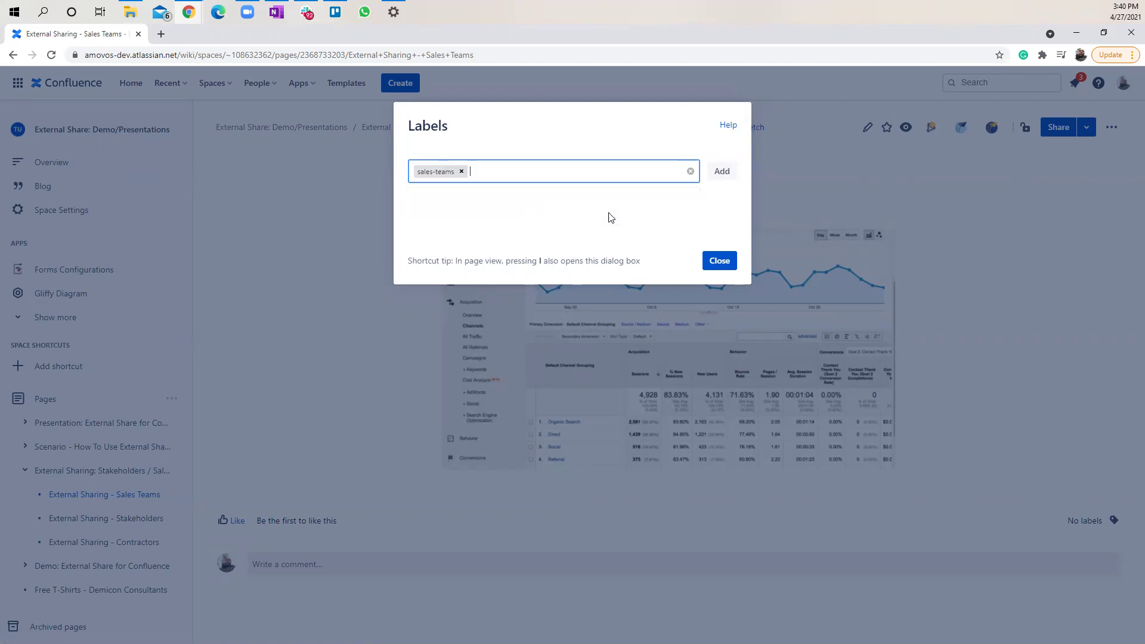
pyautogui.click(717, 173)
pyautogui.click(719, 262)
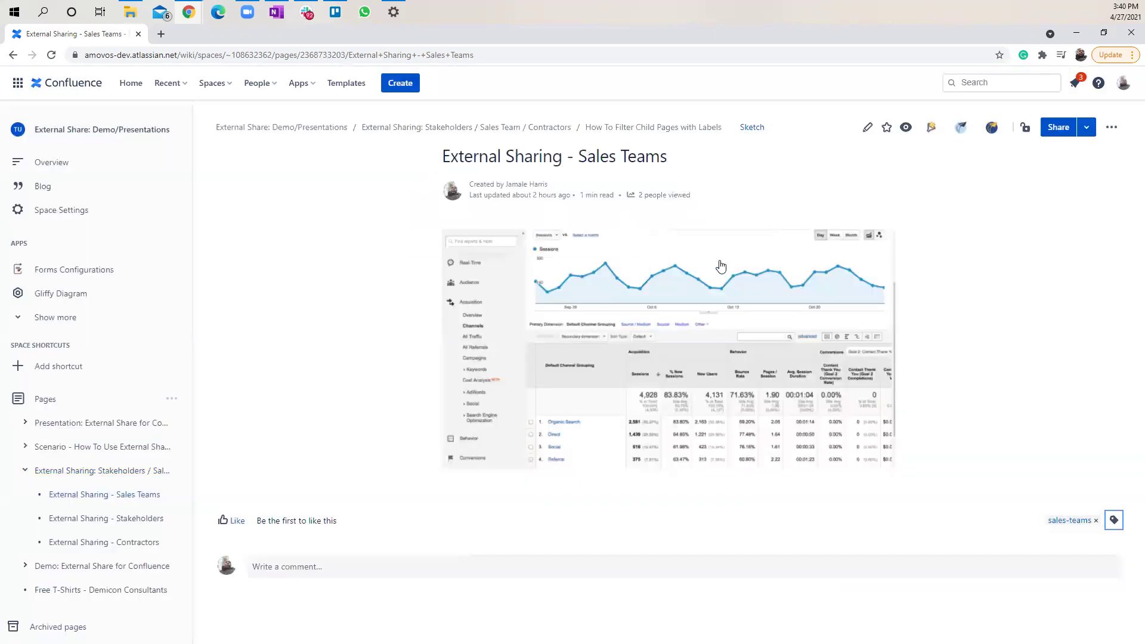
# Add the stakeholders label to the External Sharing - Stakeholders page.
pyautogui.click(123, 519)
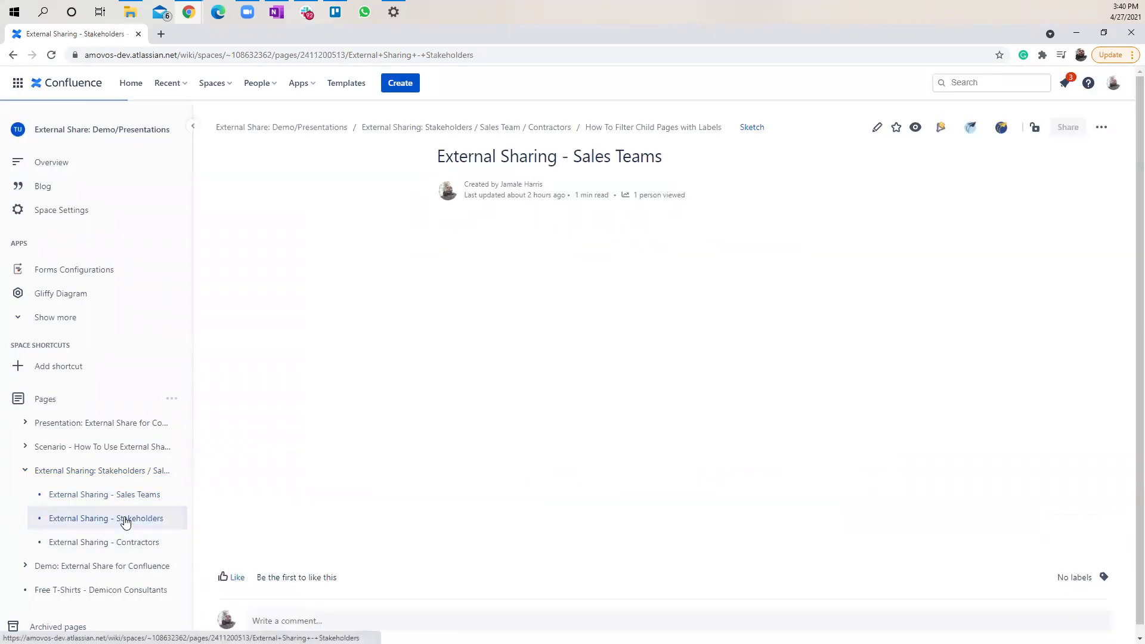
pyautogui.click(1104, 577)
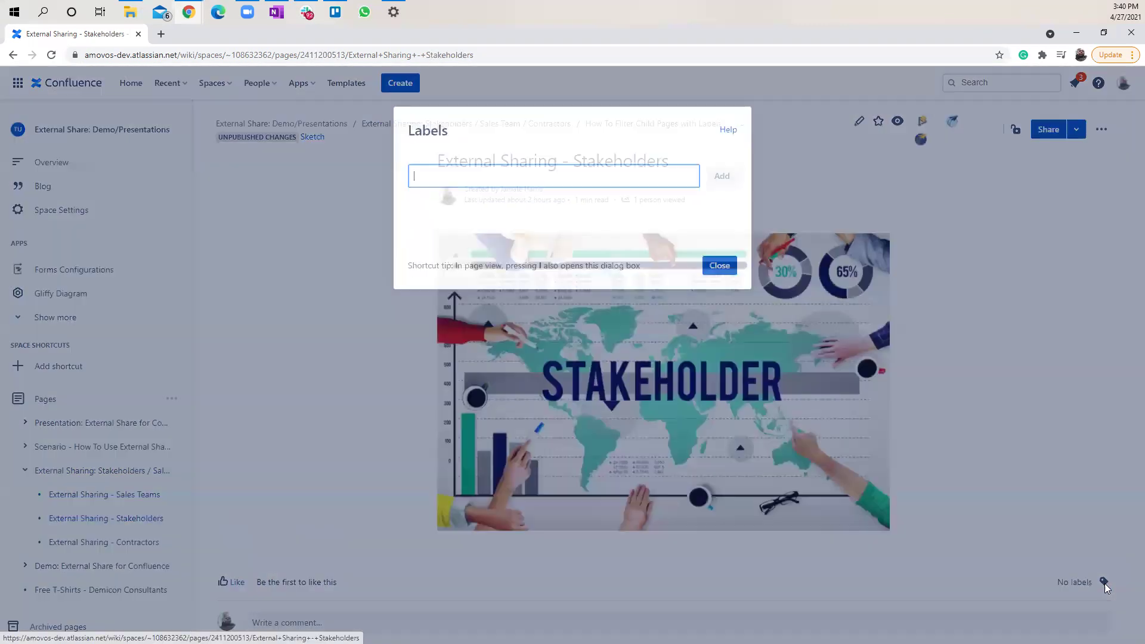
pyautogui.write('stakeh')
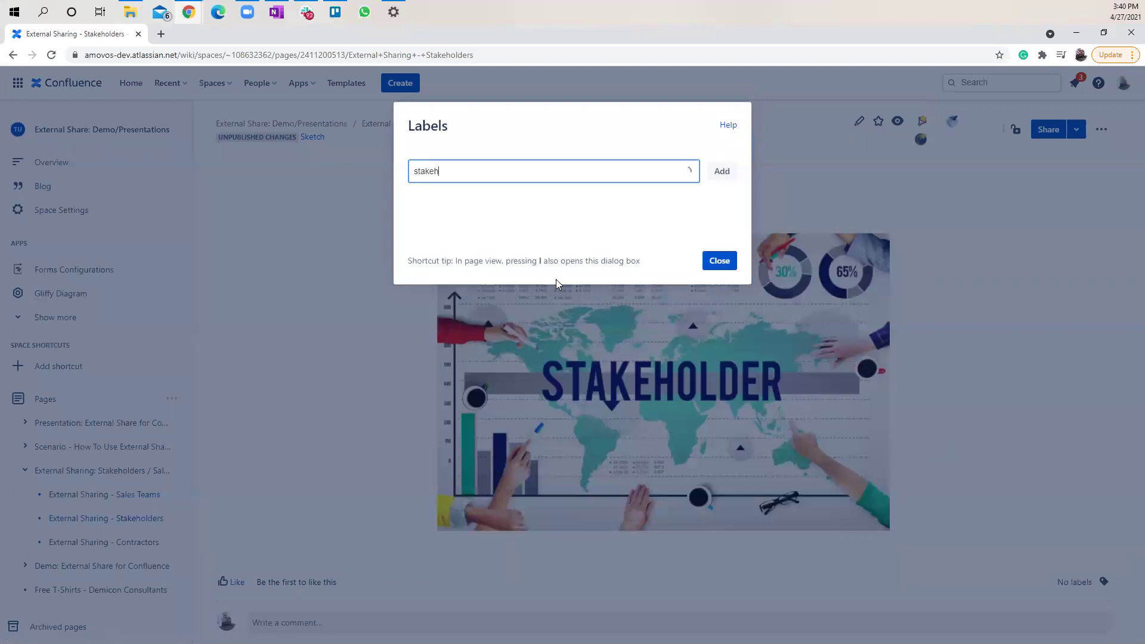
pyautogui.write('olders')
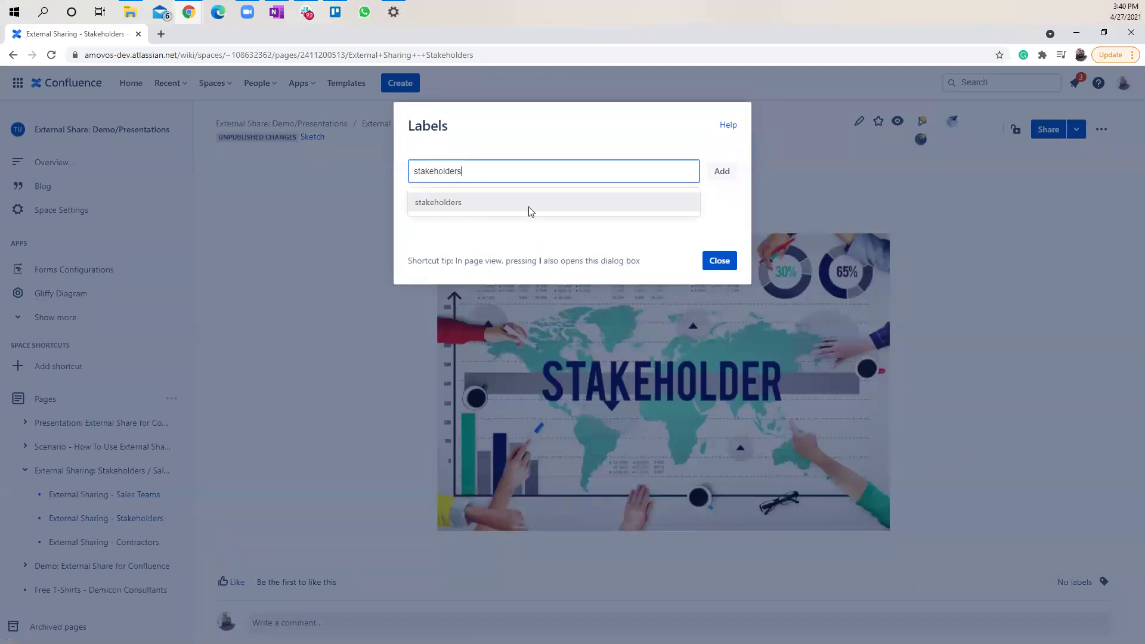
pyautogui.click(532, 201)
pyautogui.click(722, 171)
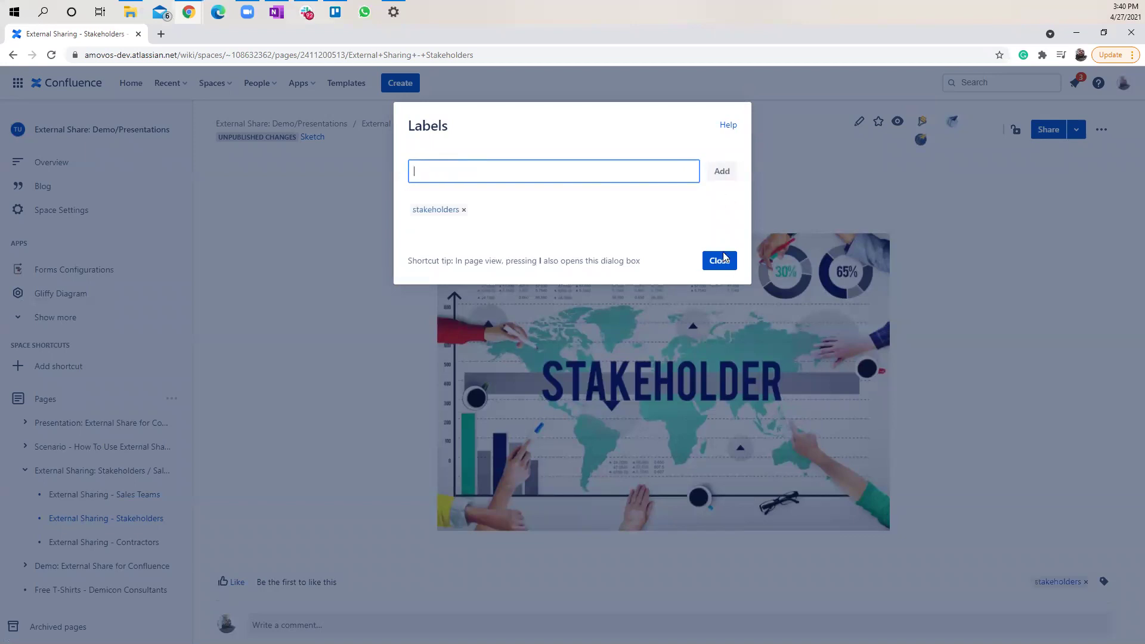
pyautogui.click(720, 261)
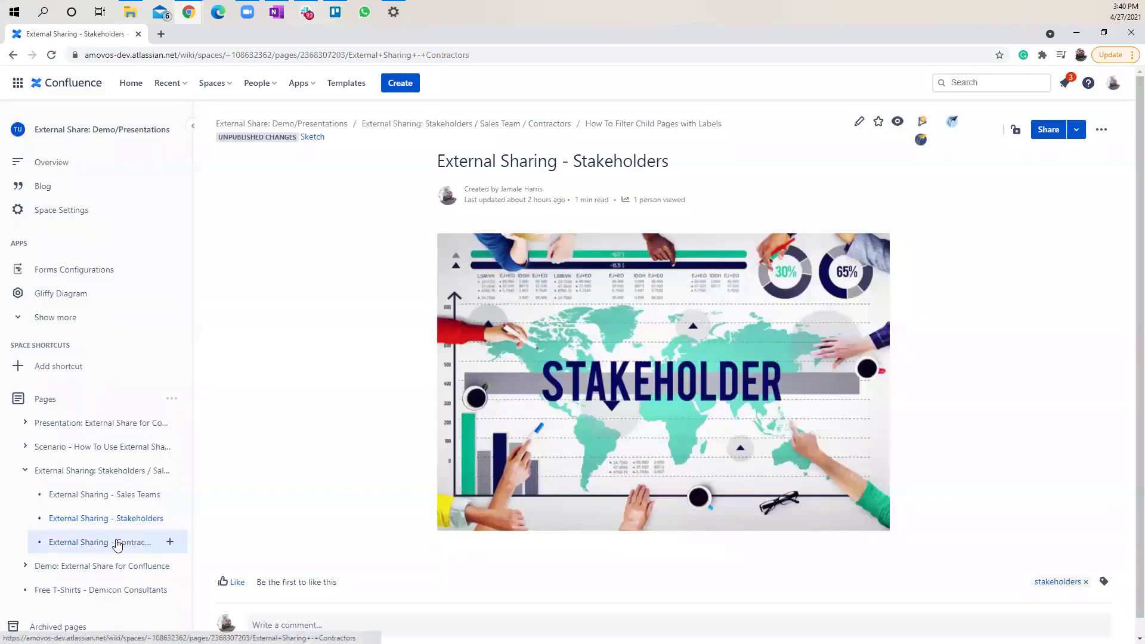
# Tag the External Sharing - Contractors child page with the contractors label.
pyautogui.click(143, 544)
pyautogui.scroll(-1, 1030, 491)
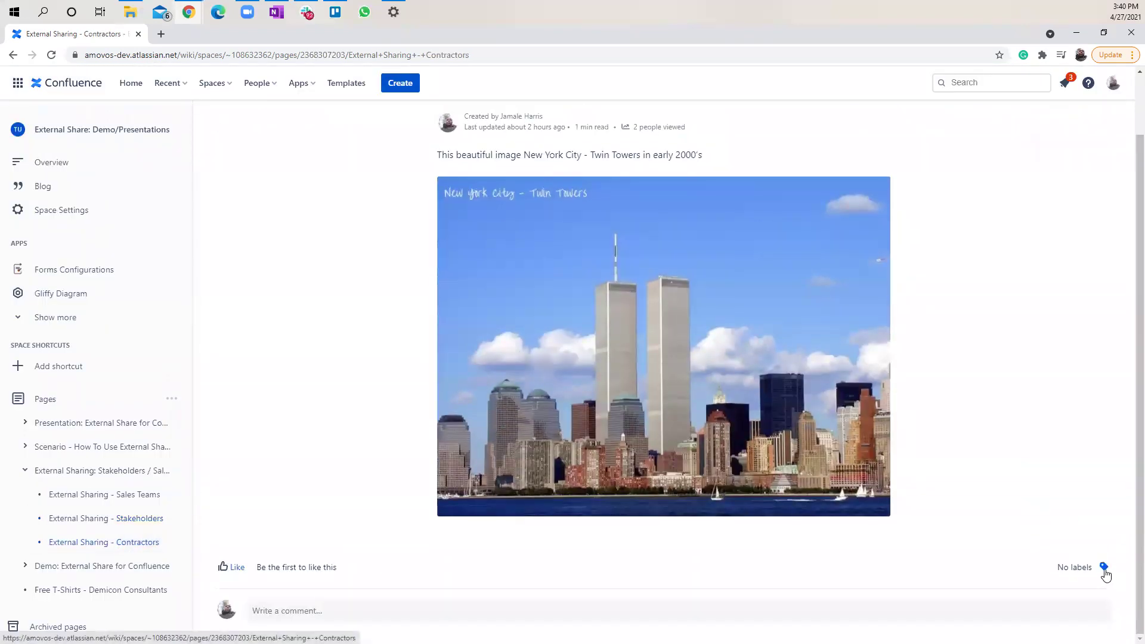
pyautogui.click(1103, 567)
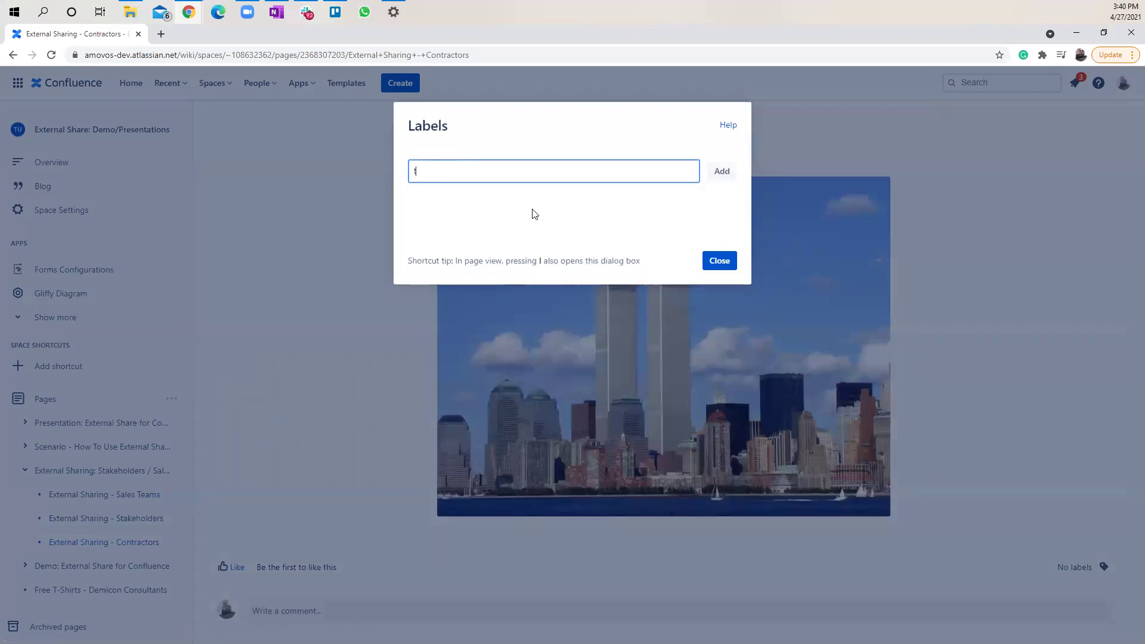
pyautogui.write('contractors')
pyautogui.click(508, 199)
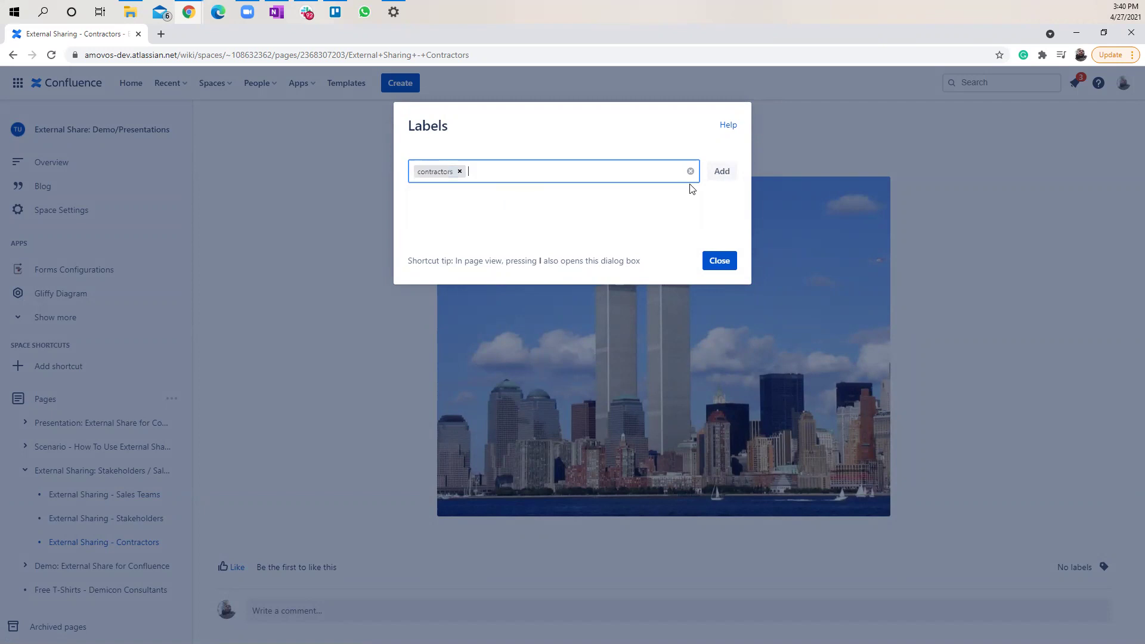
pyautogui.click(721, 172)
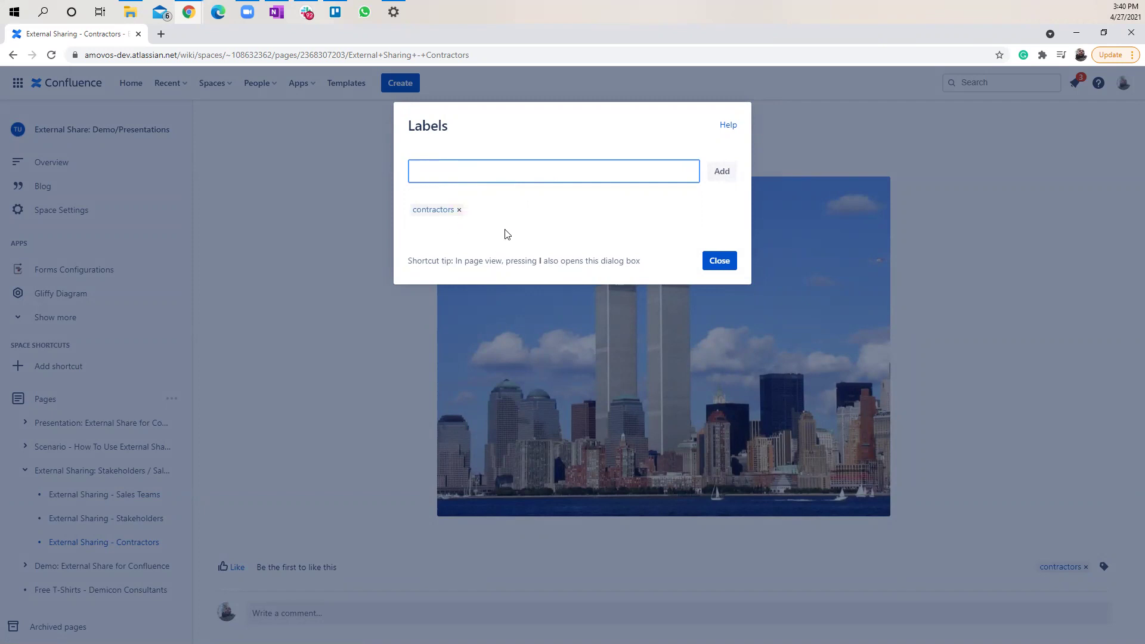
pyautogui.click(708, 266)
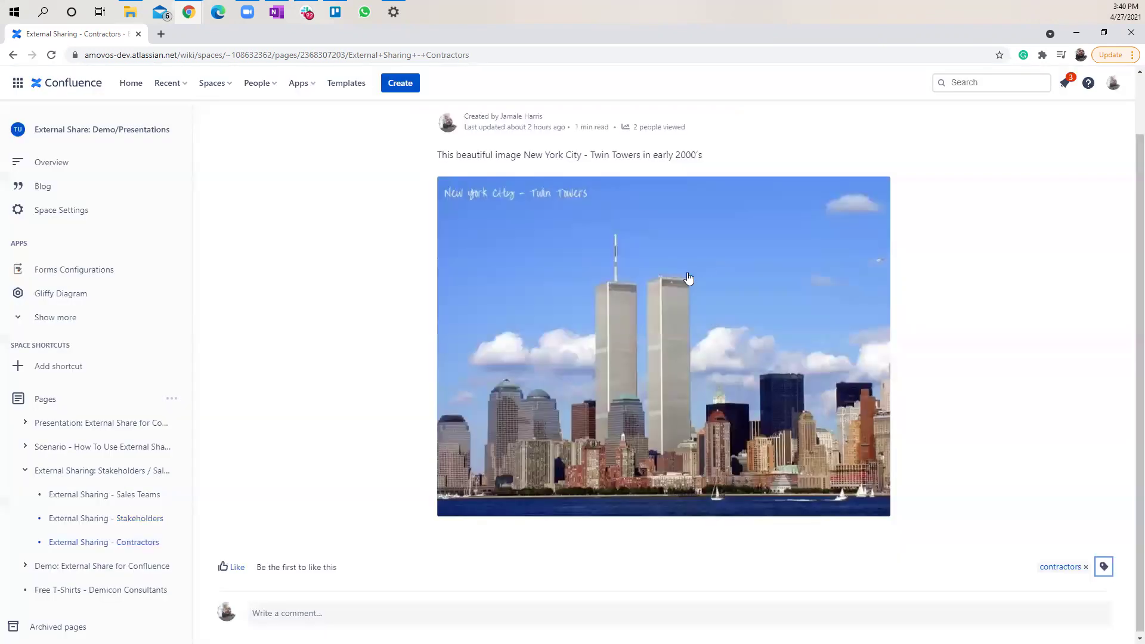
# From the parent page, set the share link's With labels filter to contractors and save.
pyautogui.click(90, 471)
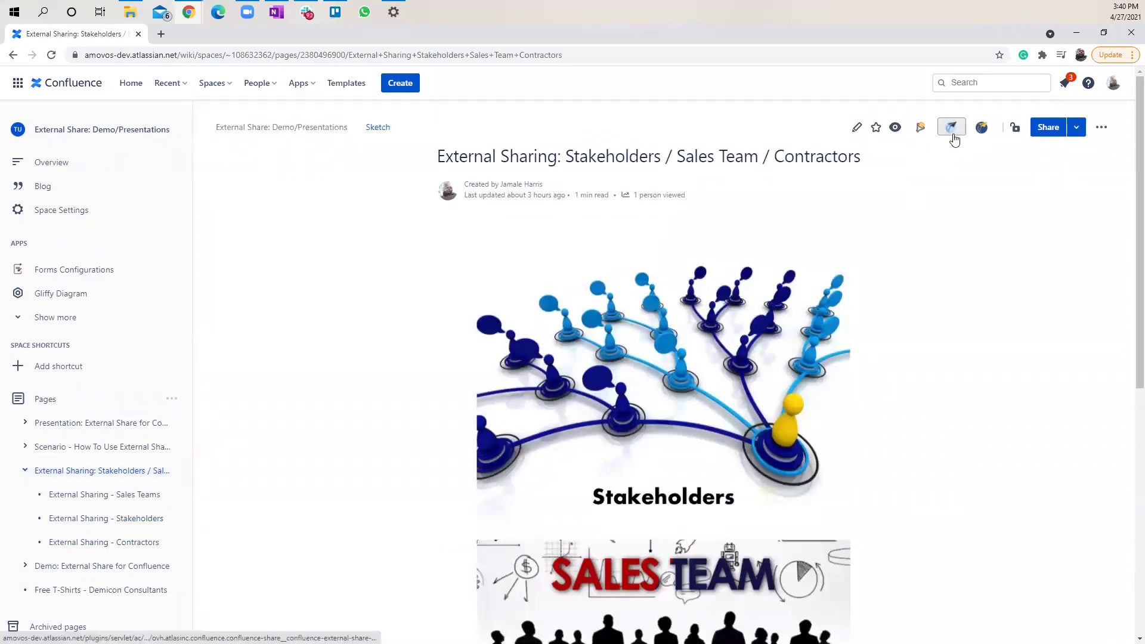
pyautogui.click(951, 128)
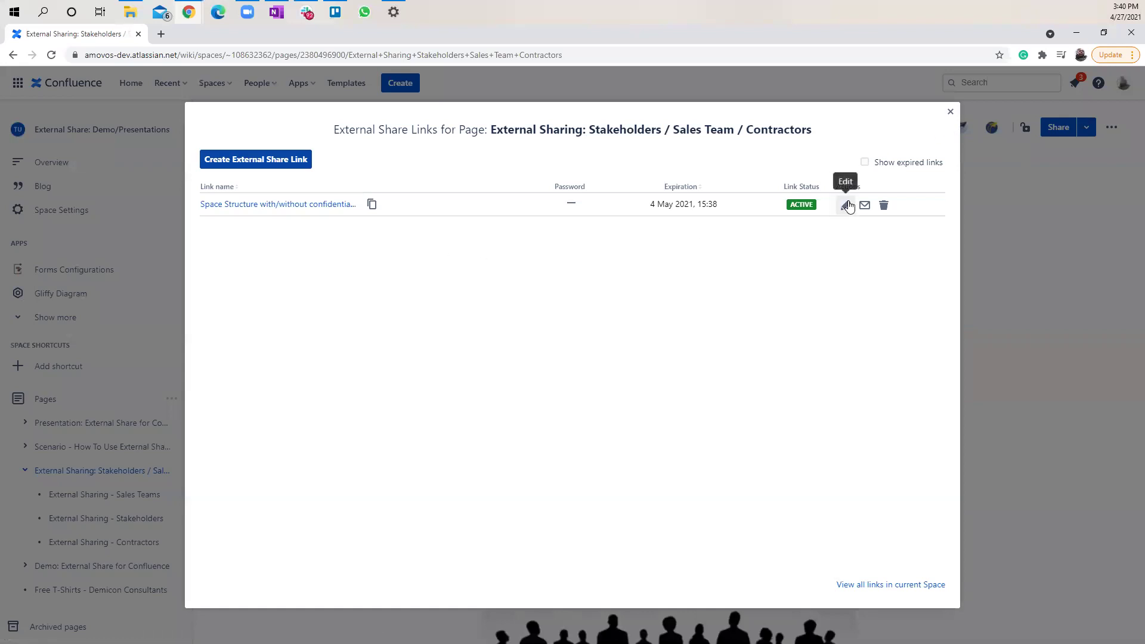
pyautogui.click(848, 206)
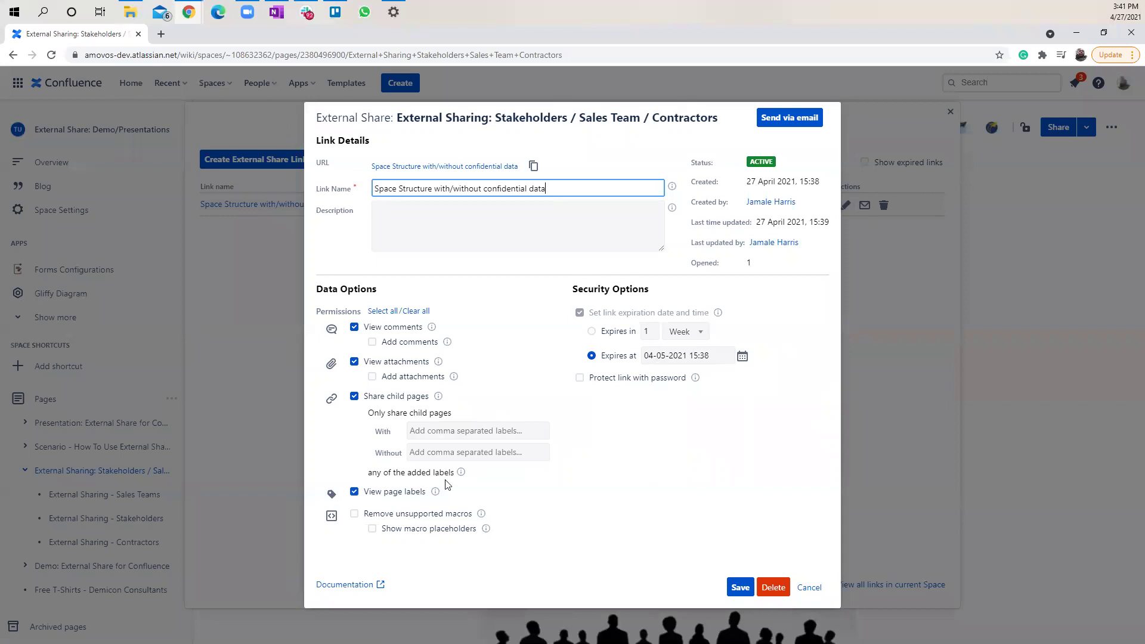
pyautogui.click(444, 433)
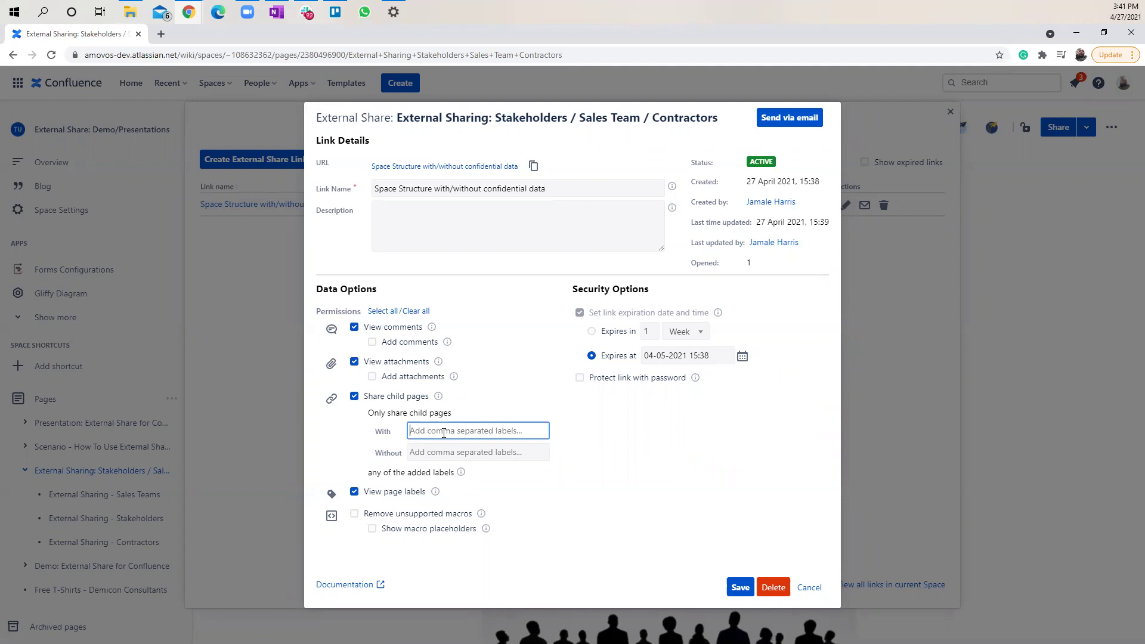
pyautogui.write('contractors')
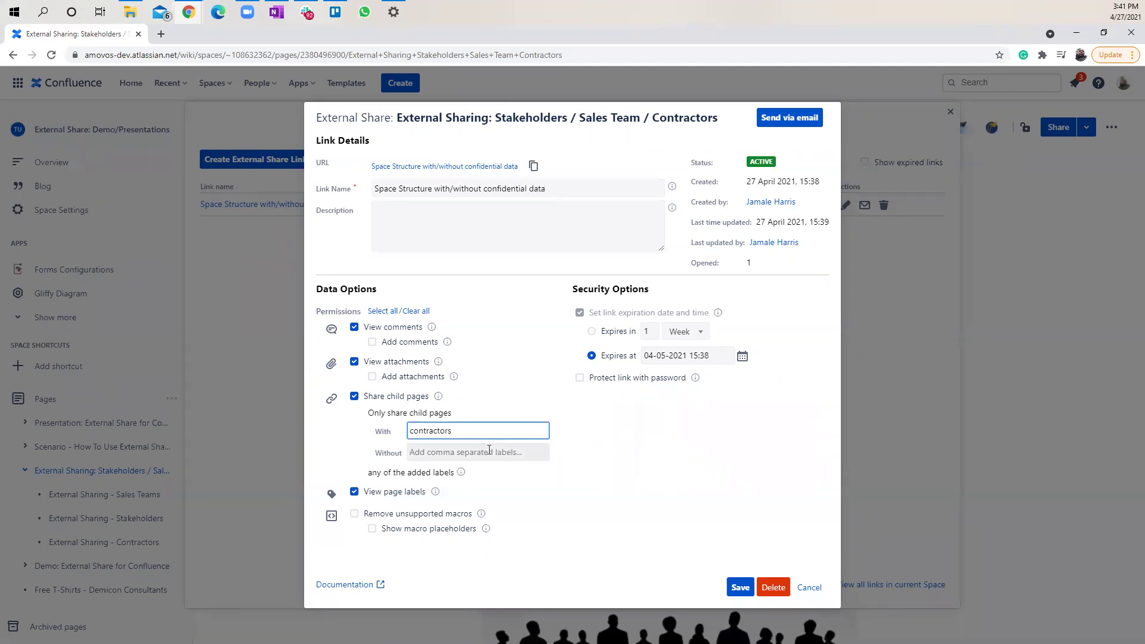
pyautogui.click(731, 587)
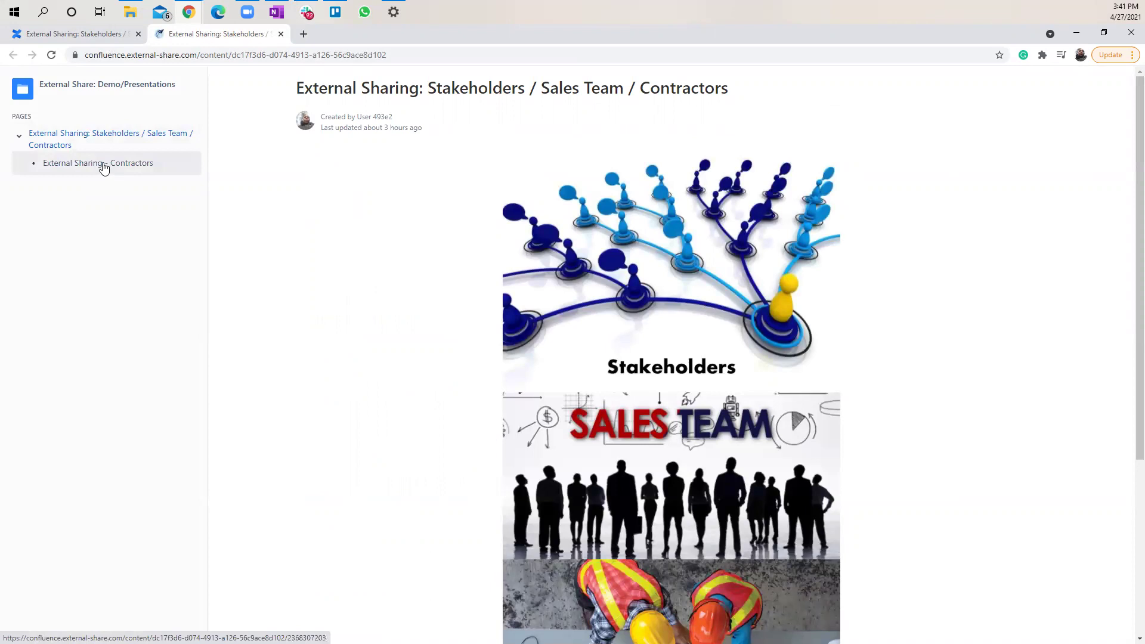
# Open the shared Contractors page and scroll down to its contractors label.
pyautogui.click(102, 166)
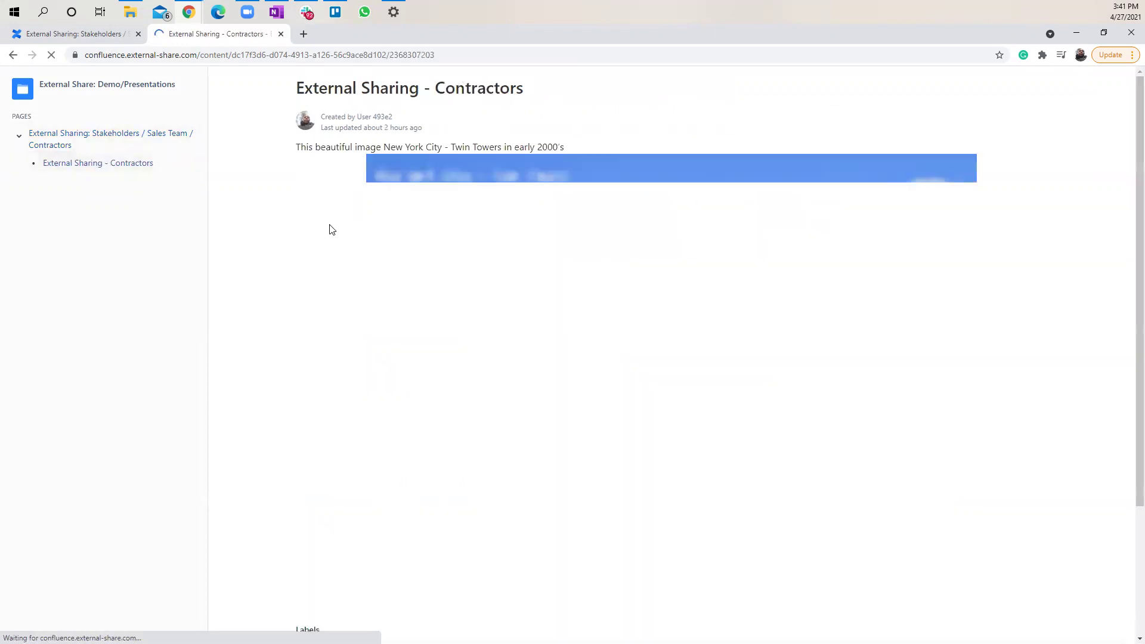
pyautogui.scroll(-2, 333, 230)
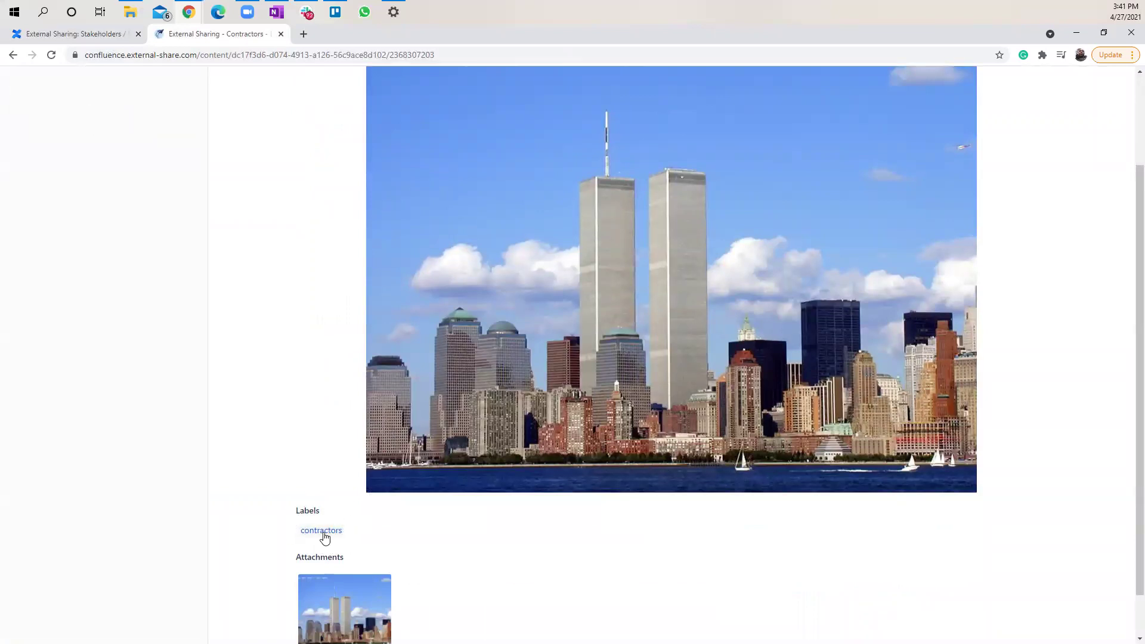
# Extend the link's With labels filter to 'contractors, stakeholders', save, and open the shared view.
pyautogui.click(280, 34)
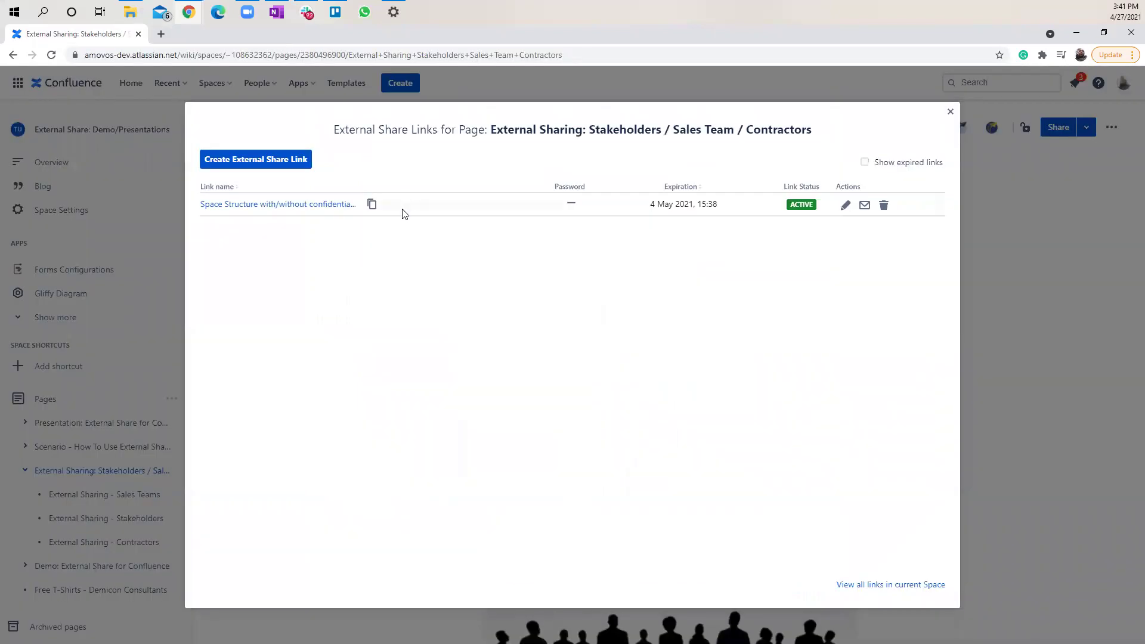
pyautogui.click(846, 206)
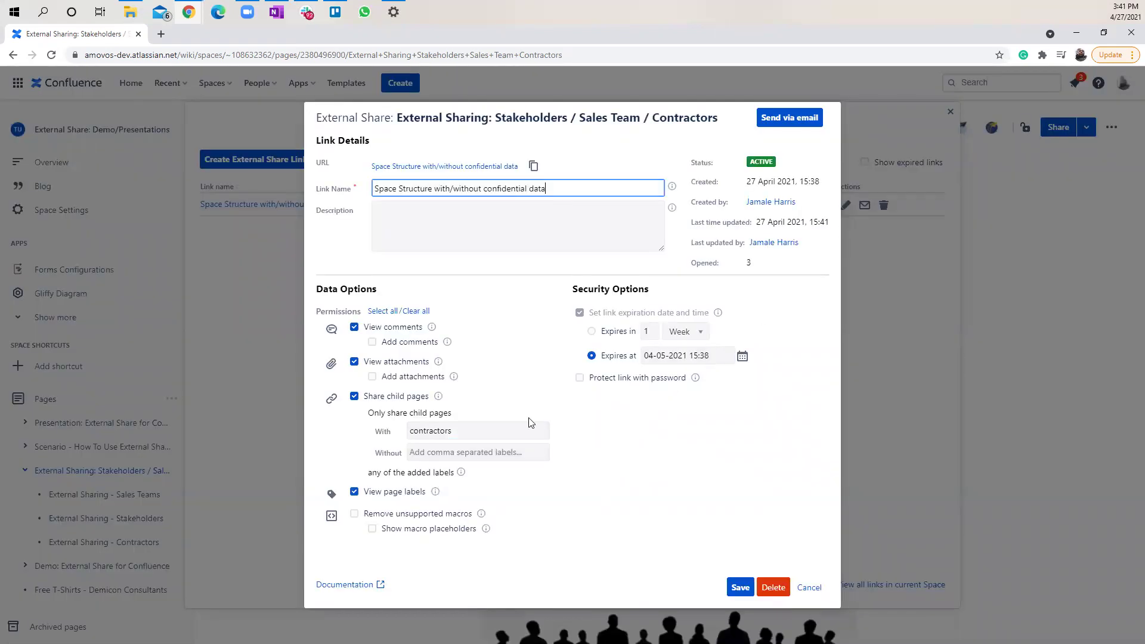
pyautogui.click(470, 430)
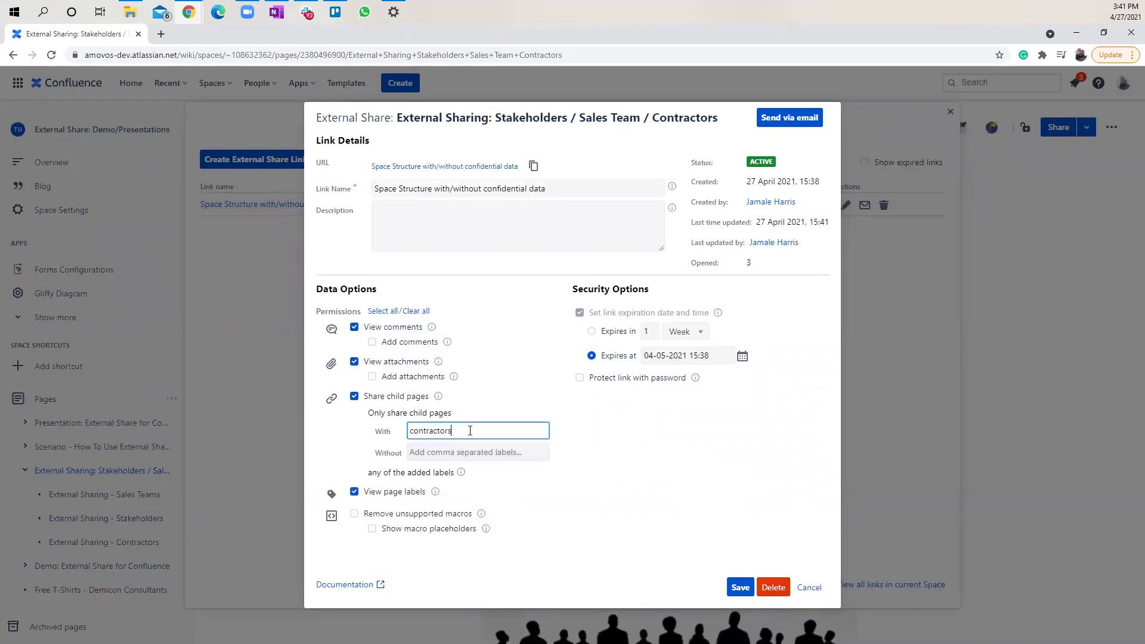
pyautogui.write(', stakeholders')
pyautogui.click(740, 588)
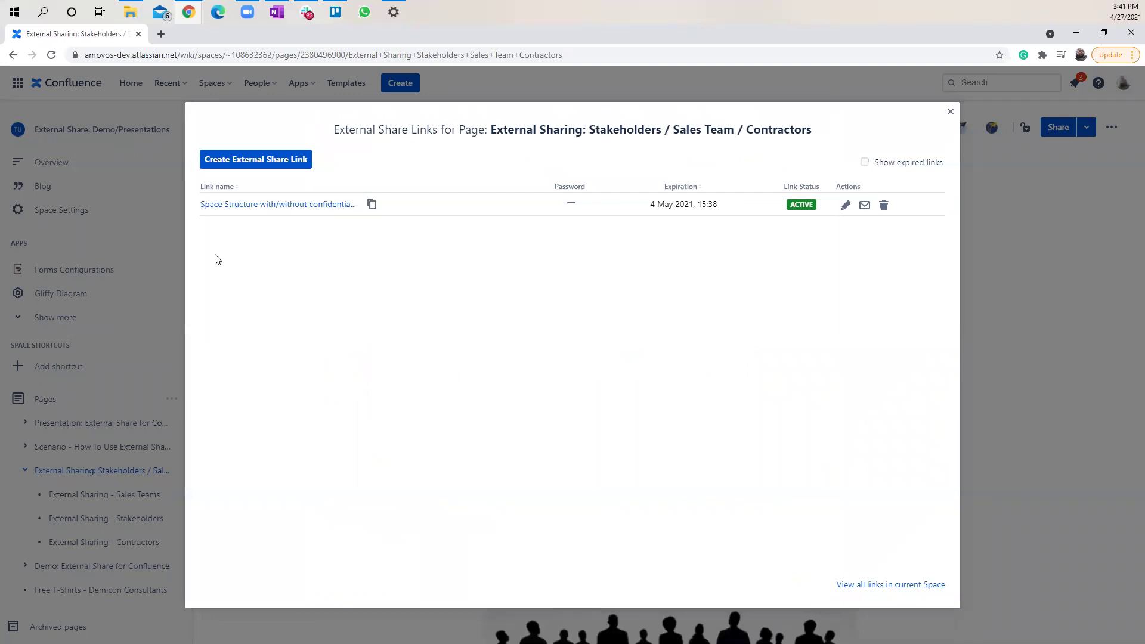
pyautogui.click(246, 205)
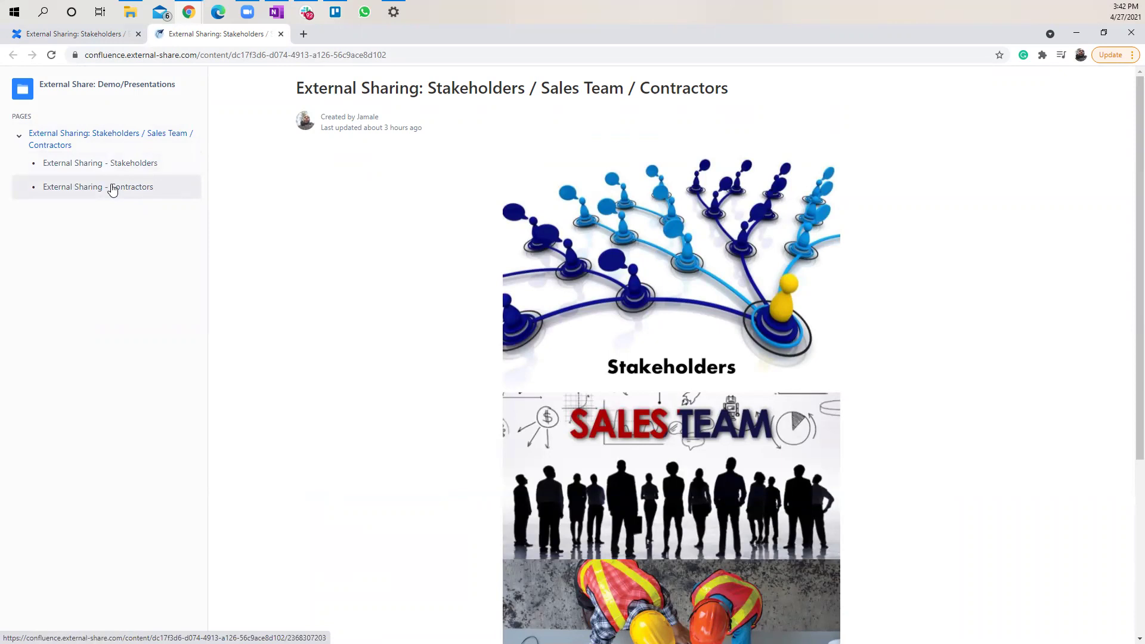
# Close the shared view tab.
pyautogui.click(279, 35)
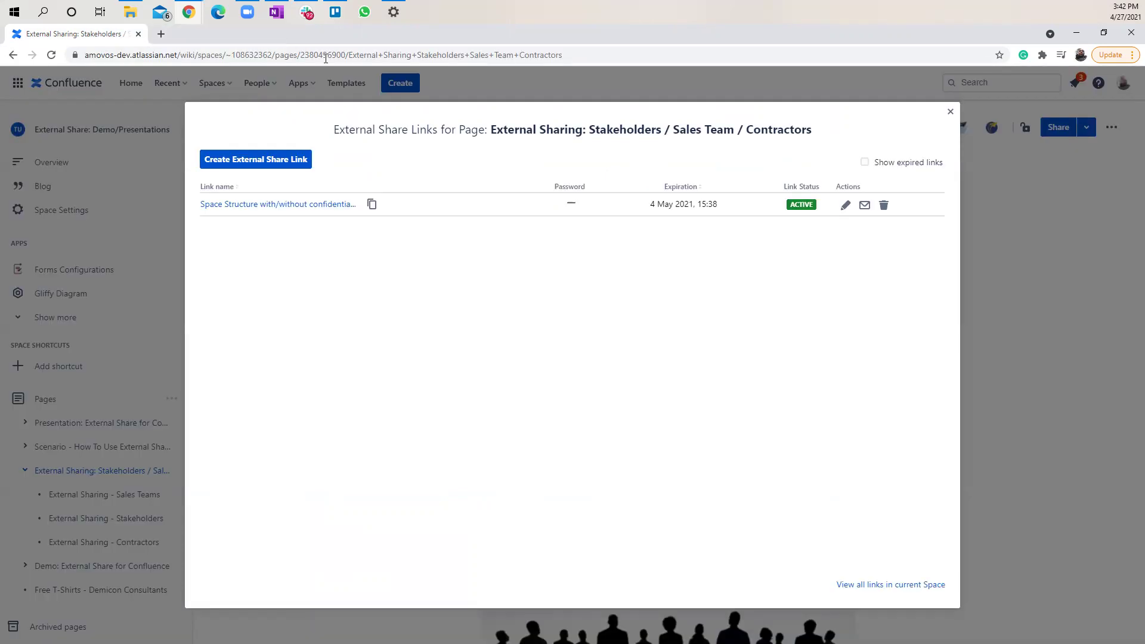
# Add the contractors label to the Stakeholders child page, then return to the parent page.
pyautogui.click(950, 113)
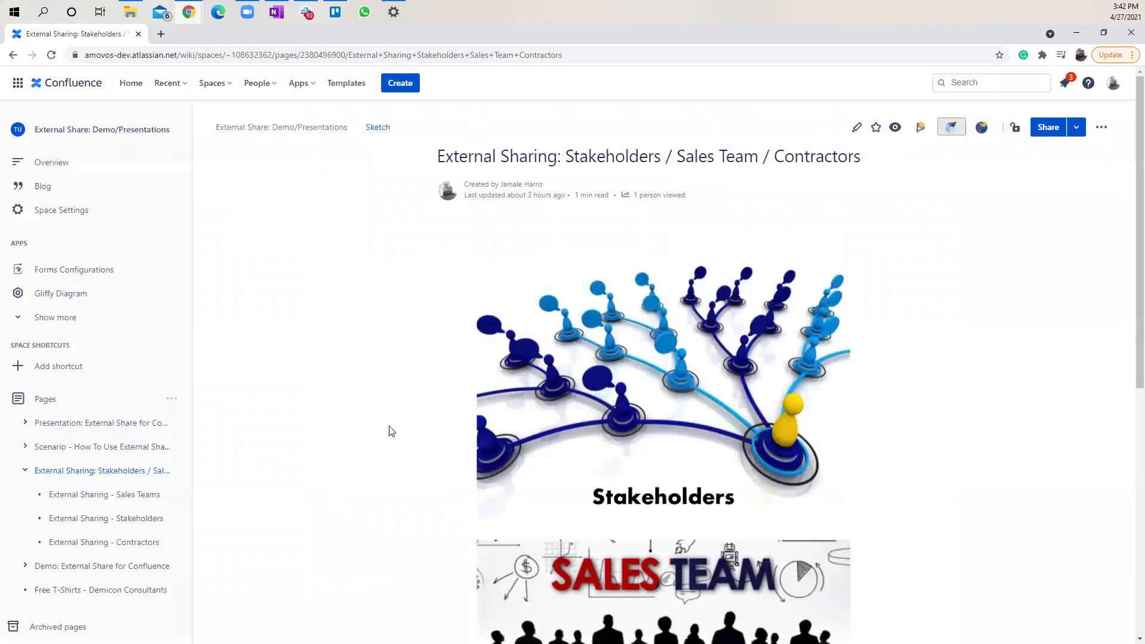
pyautogui.click(132, 520)
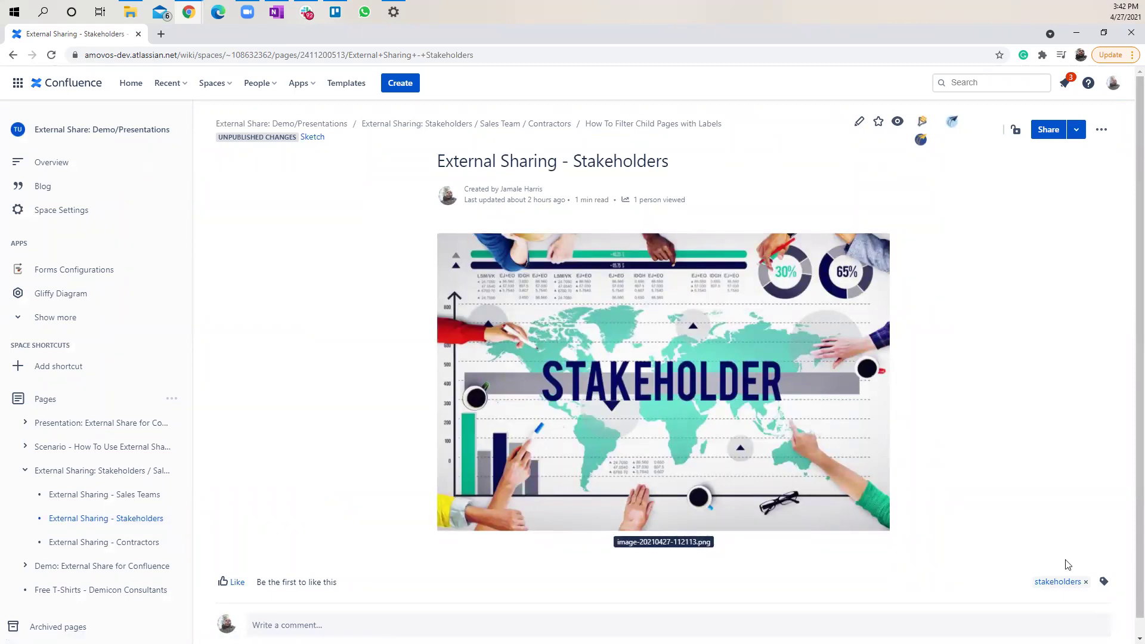
pyautogui.click(1104, 581)
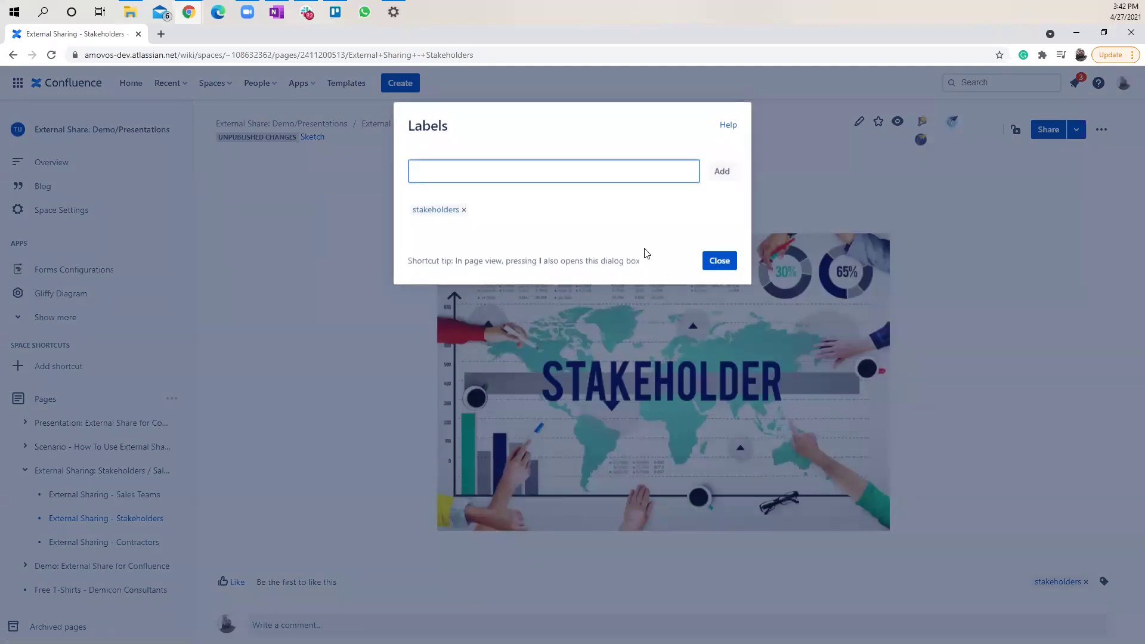
pyautogui.write('contractors')
pyautogui.click(604, 198)
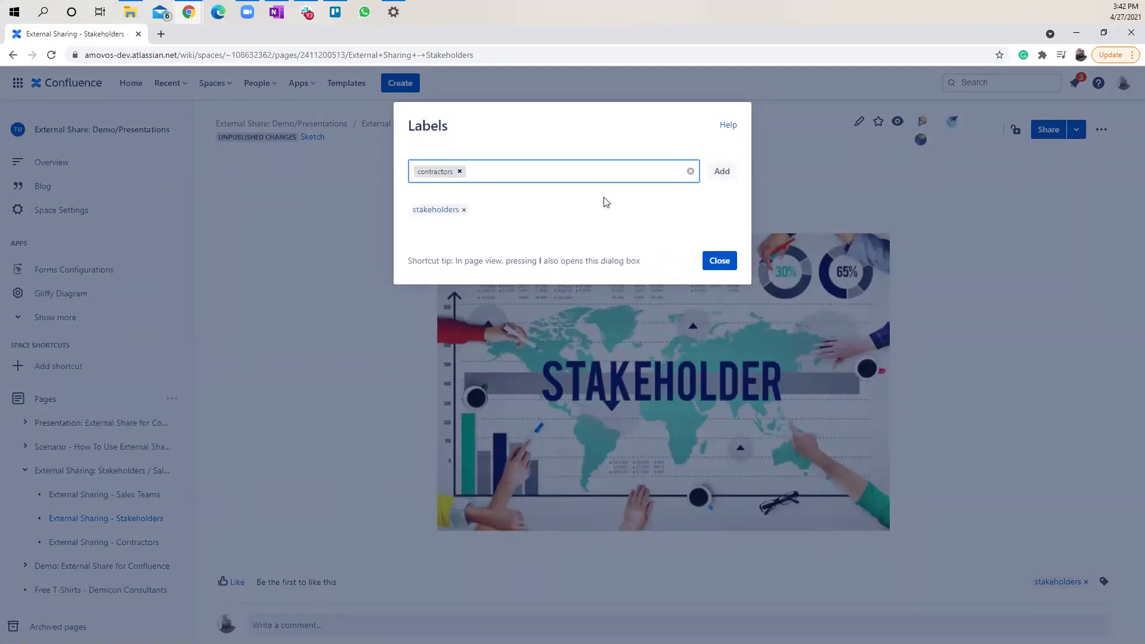
pyautogui.click(722, 173)
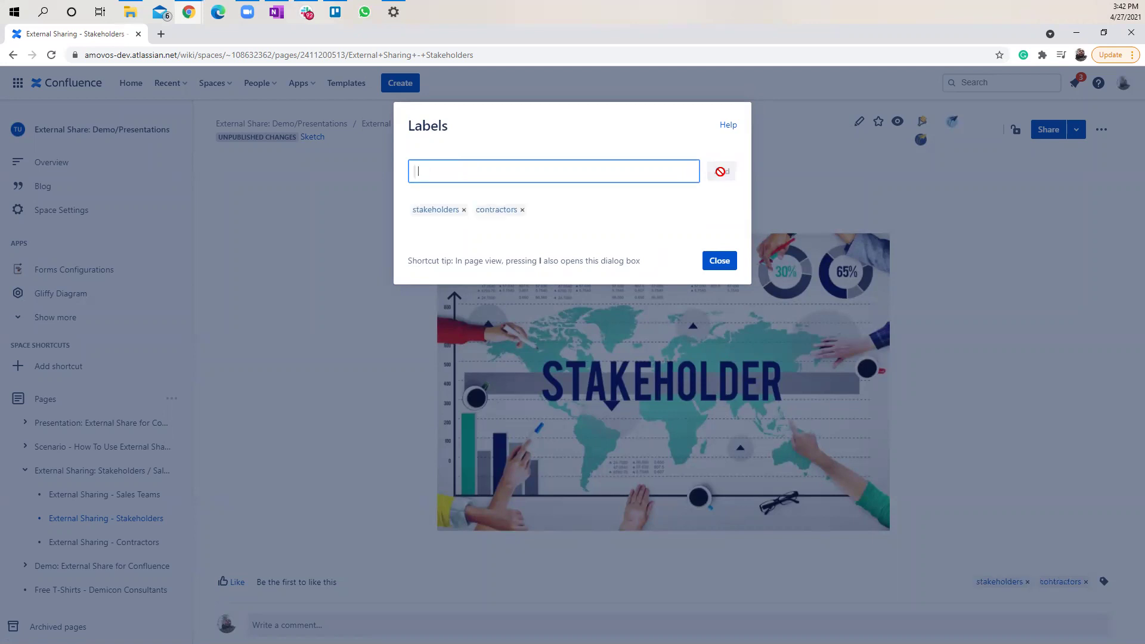
pyautogui.click(719, 260)
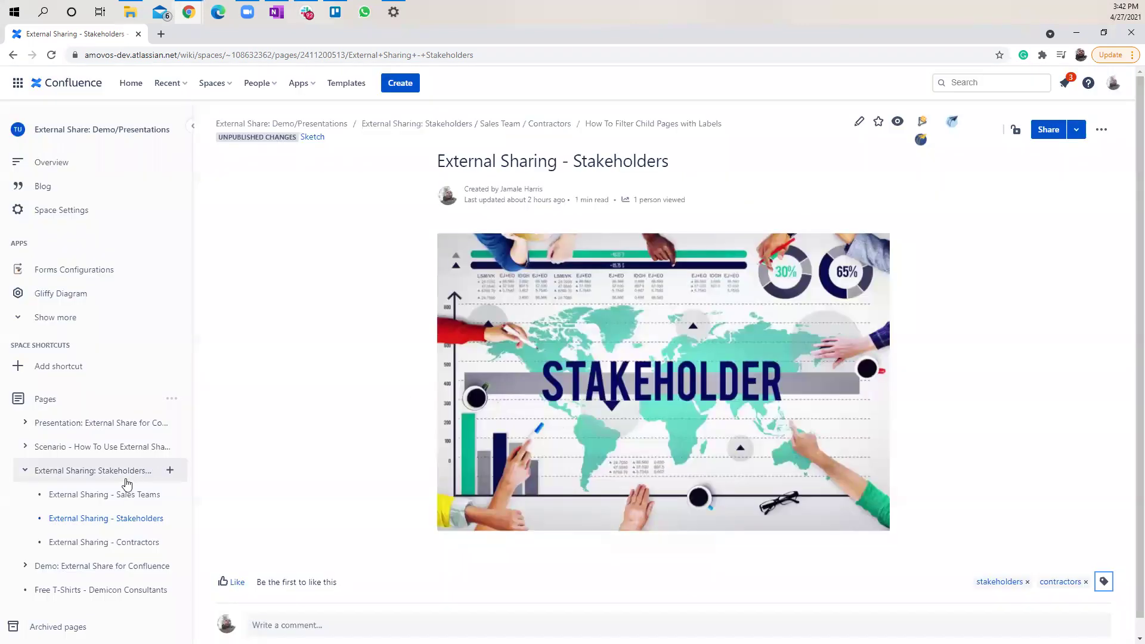
pyautogui.click(126, 471)
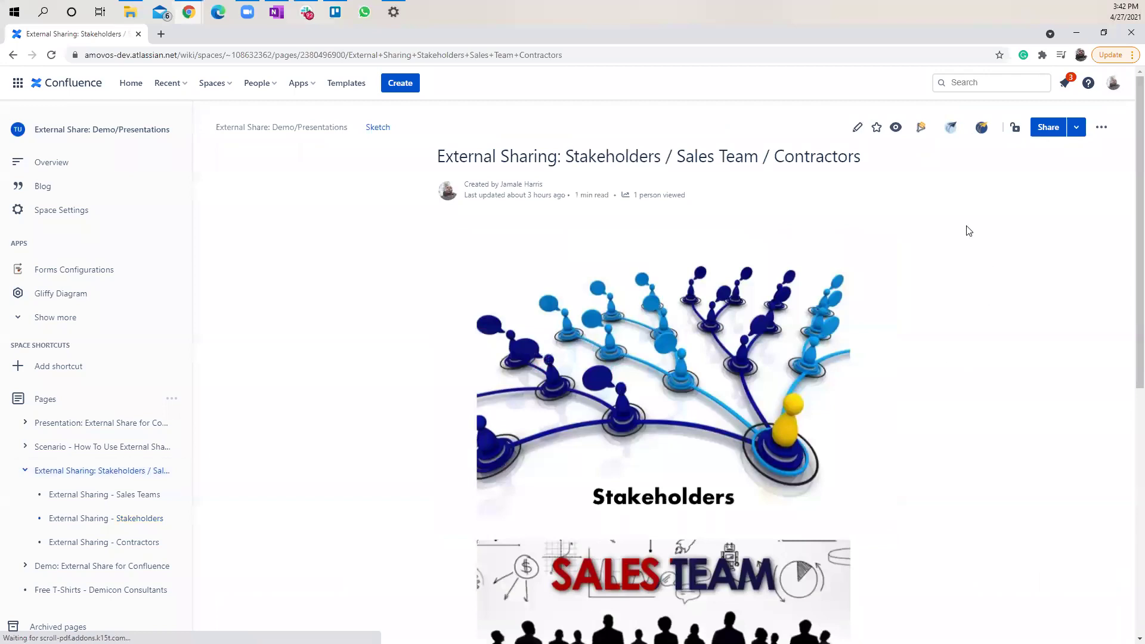
# Remove stakeholders from the link's With labels filter, save, and close the shared view.
pyautogui.click(951, 128)
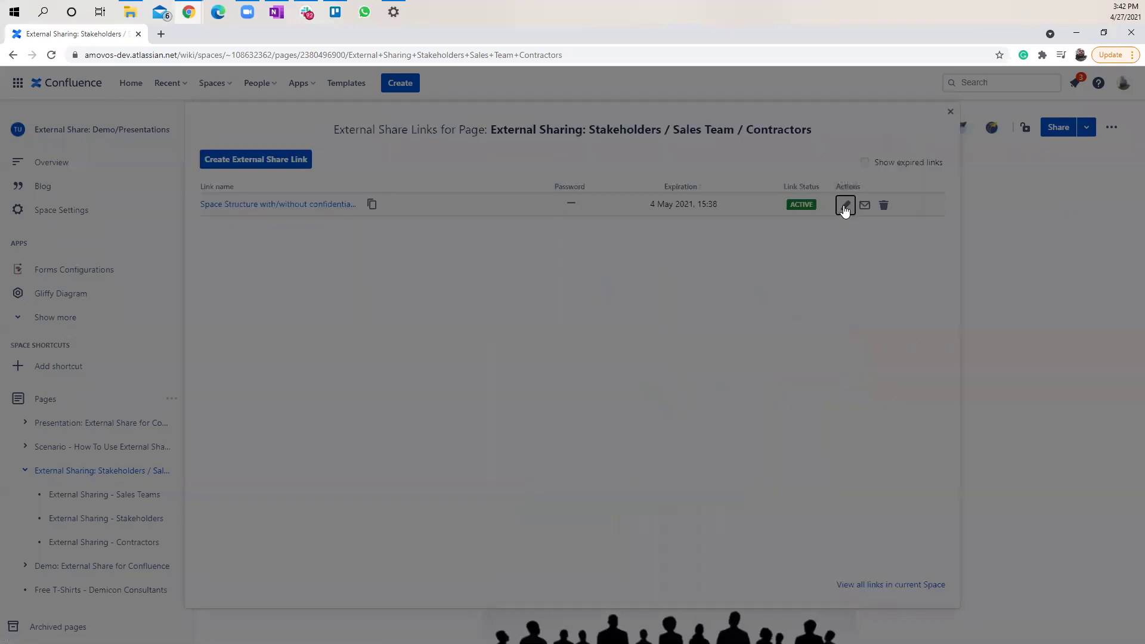
pyautogui.click(845, 205)
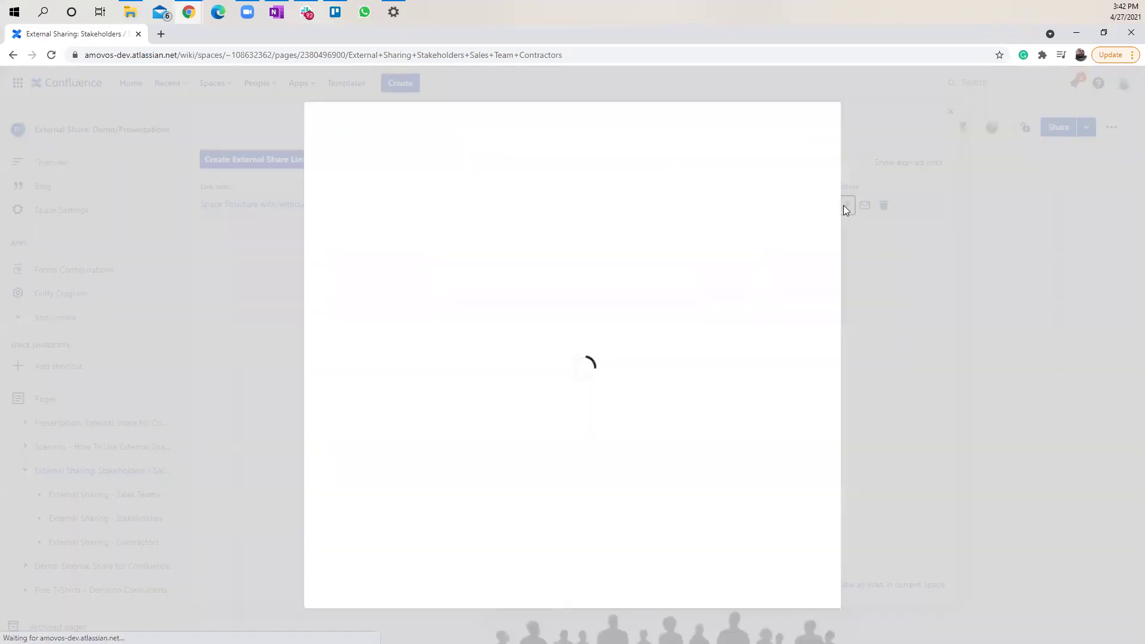
pyautogui.click(510, 429)
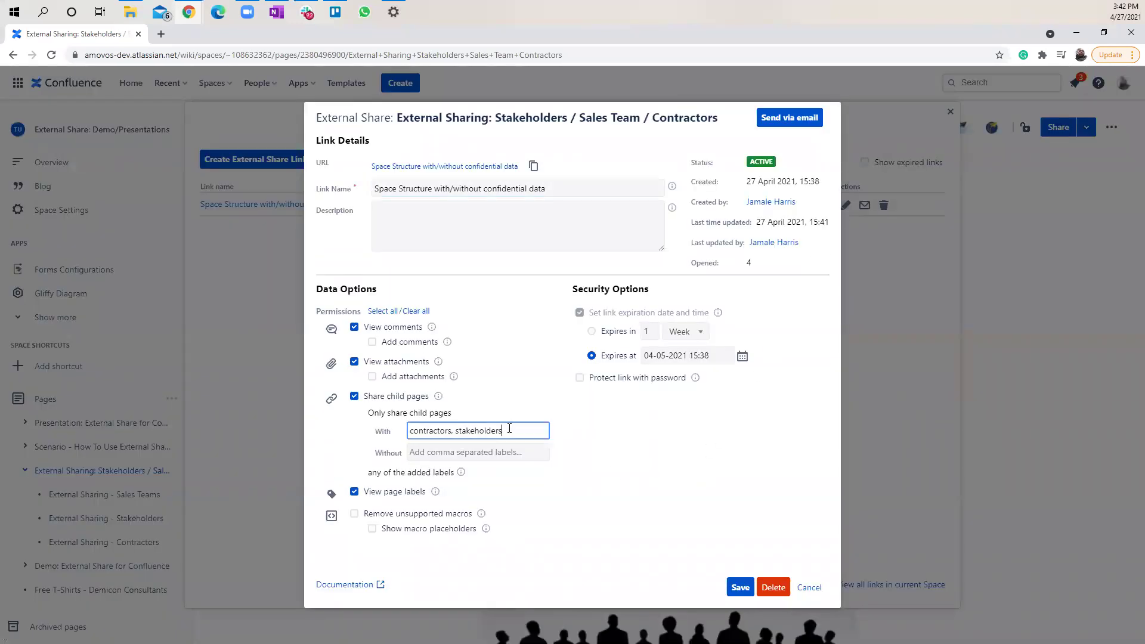
pyautogui.press('BackSpace')
pyautogui.press('BackSpace')
pyautogui.press('BackSpace')
pyautogui.press('BackSpace')
pyautogui.press('BackSpace')
pyautogui.press('BackSpace')
pyautogui.press('BackSpace')
pyautogui.press('BackSpace')
pyautogui.press('BackSpace')
pyautogui.press('BackSpace')
pyautogui.click(740, 587)
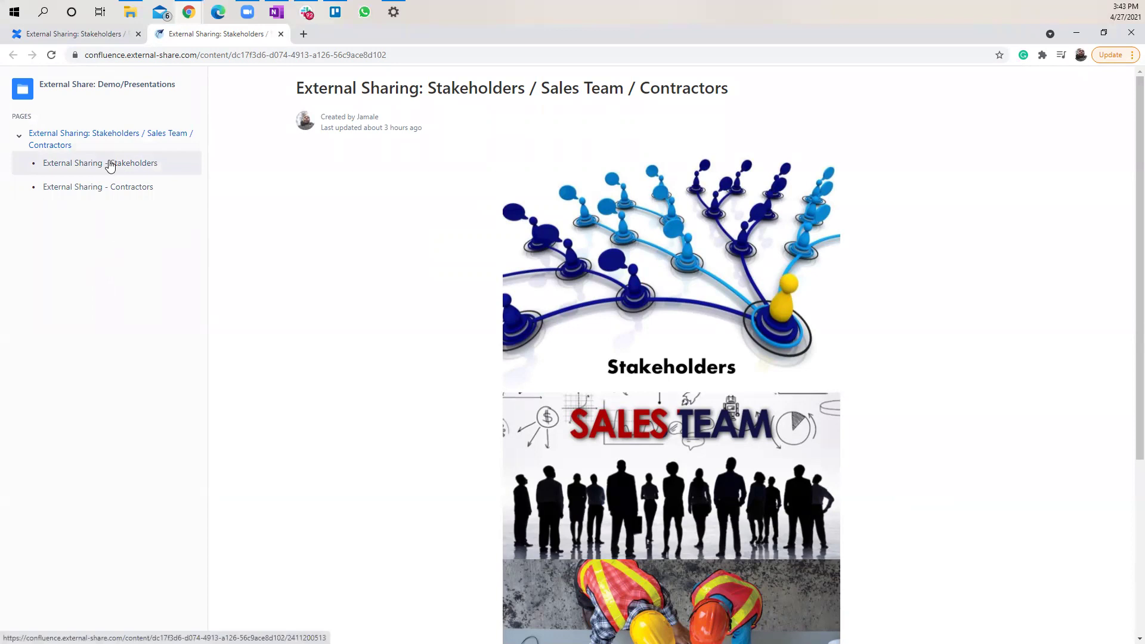
pyautogui.click(281, 34)
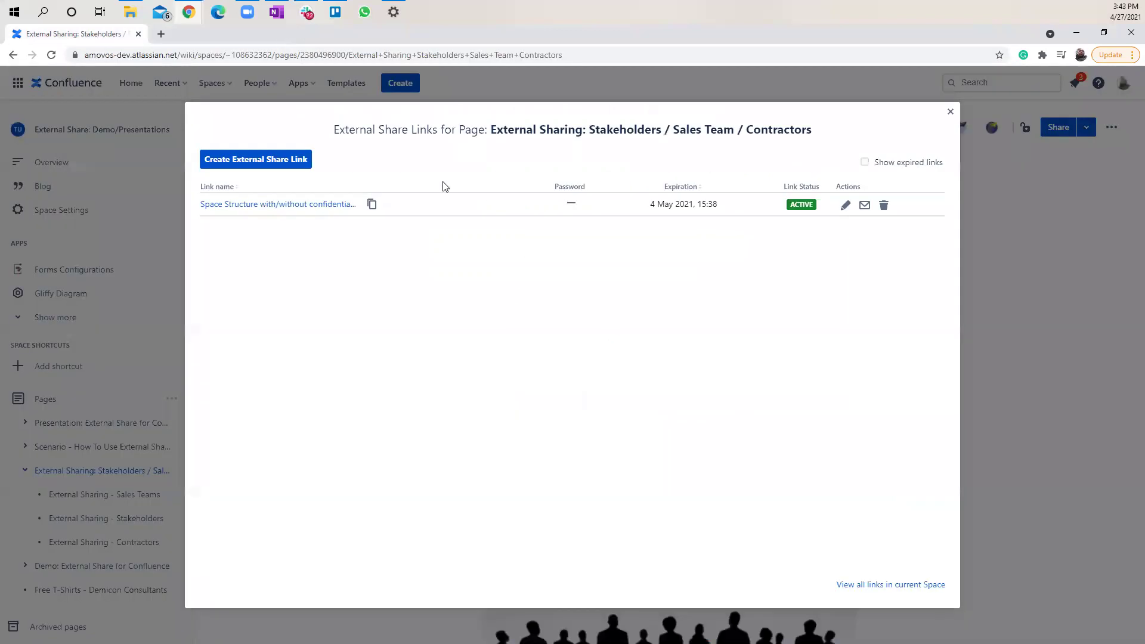
# Exclude the 'stakeholders' label from the share link and open it, leaving only Contractors.
pyautogui.click(845, 206)
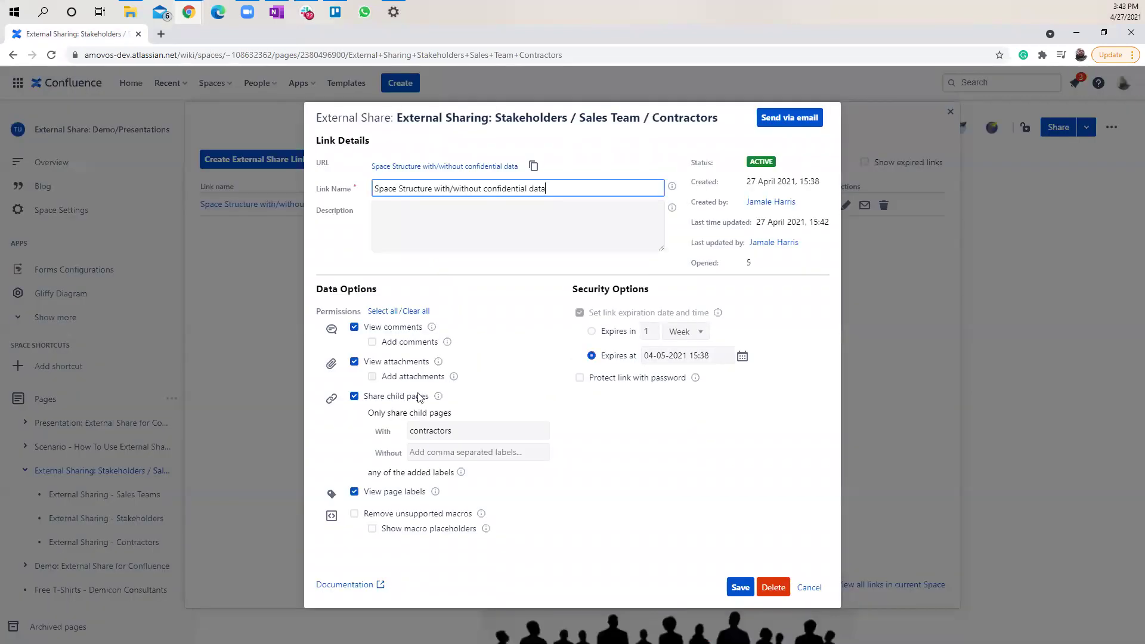
pyautogui.click(447, 451)
pyautogui.write('stakeholders')
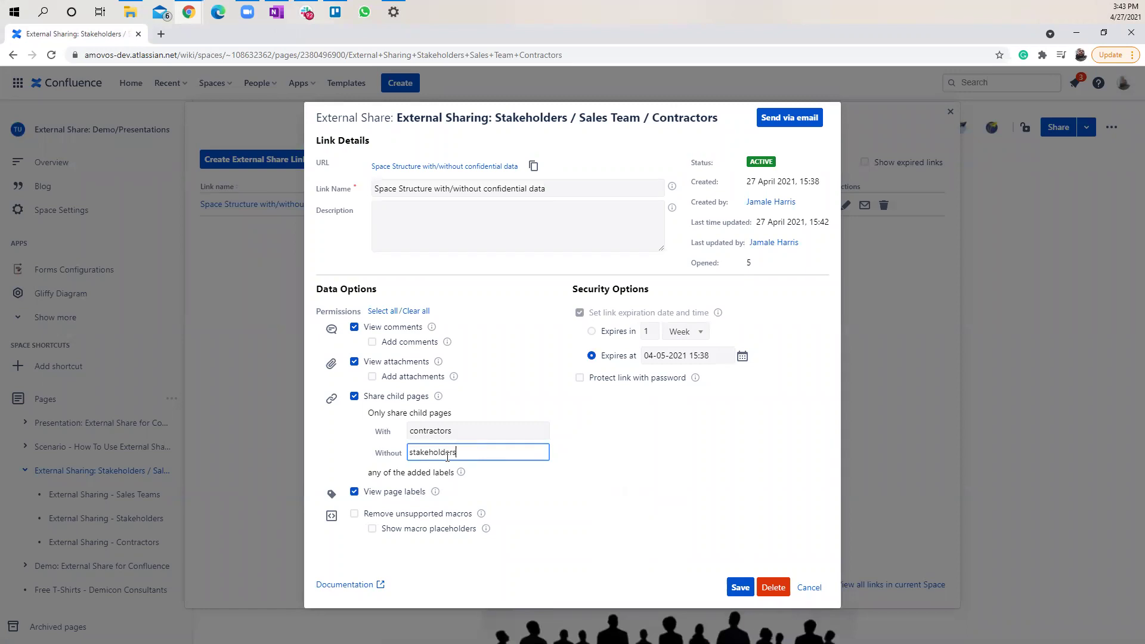
pyautogui.click(743, 588)
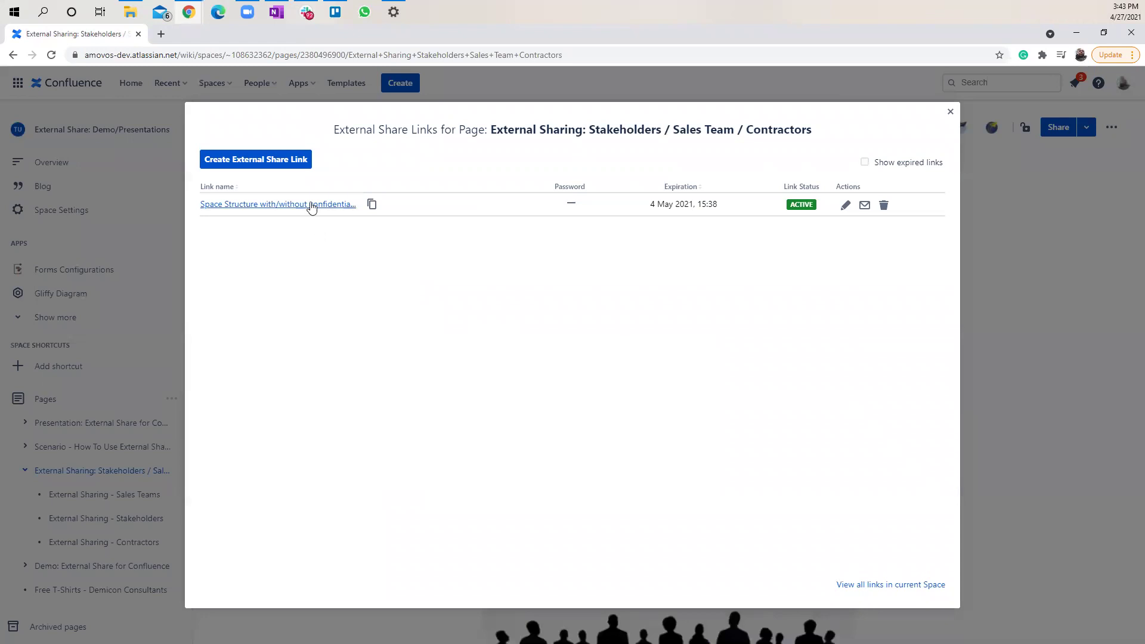
pyautogui.click(312, 205)
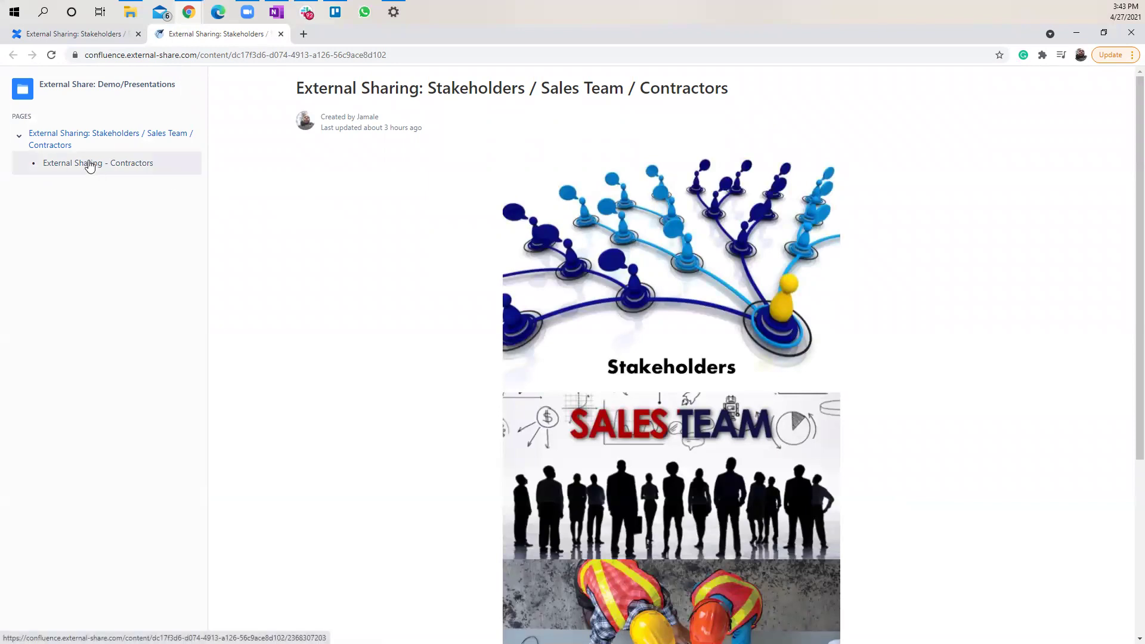
# Close the external view tab to return to the external share links list.
pyautogui.click(283, 34)
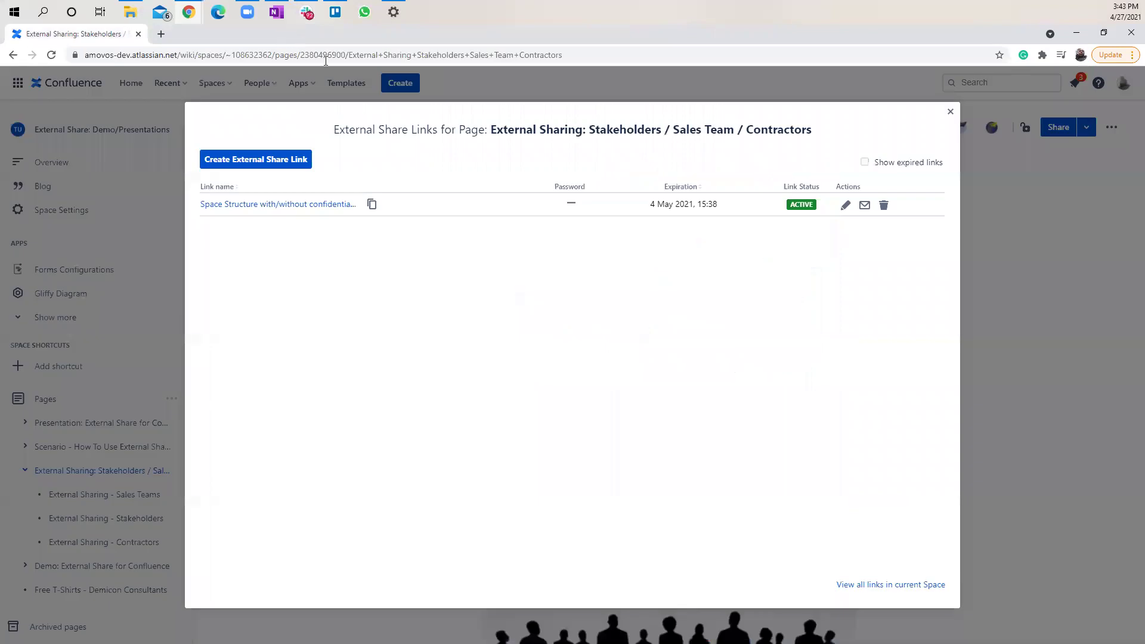